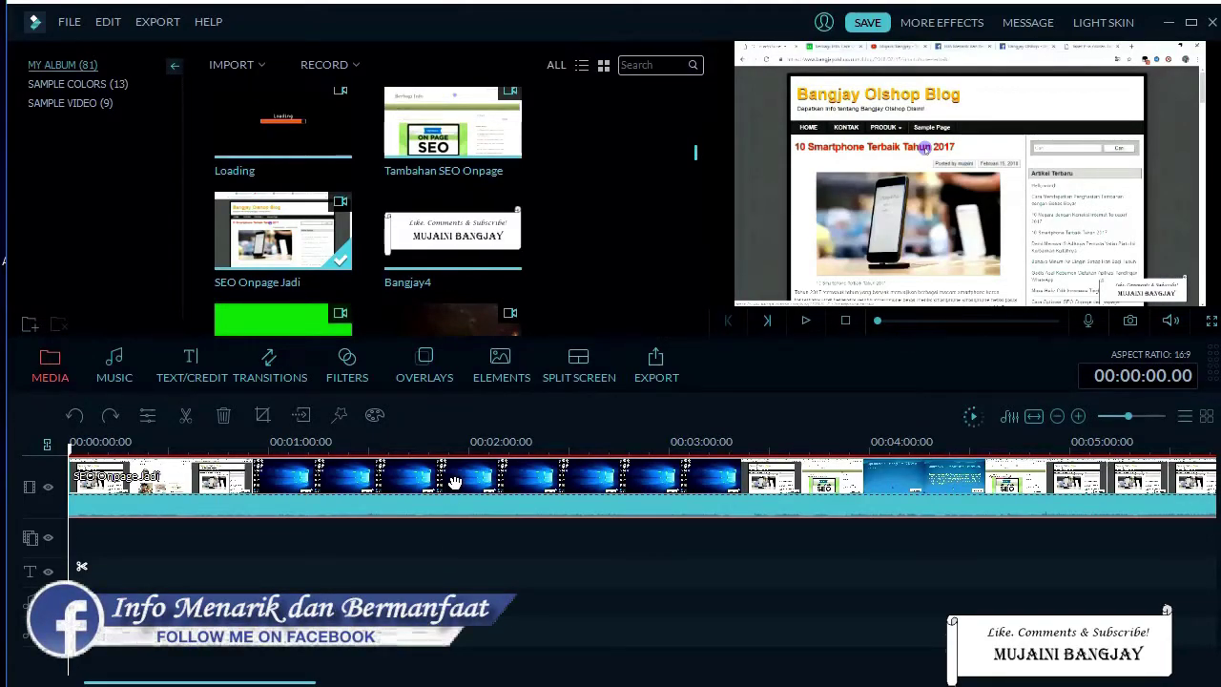
# Step: Open the SEO Onpage Jadi clip's video settings and set the contrast to 23 and the saturation to -26
pyautogui.doubleClick(412, 479)
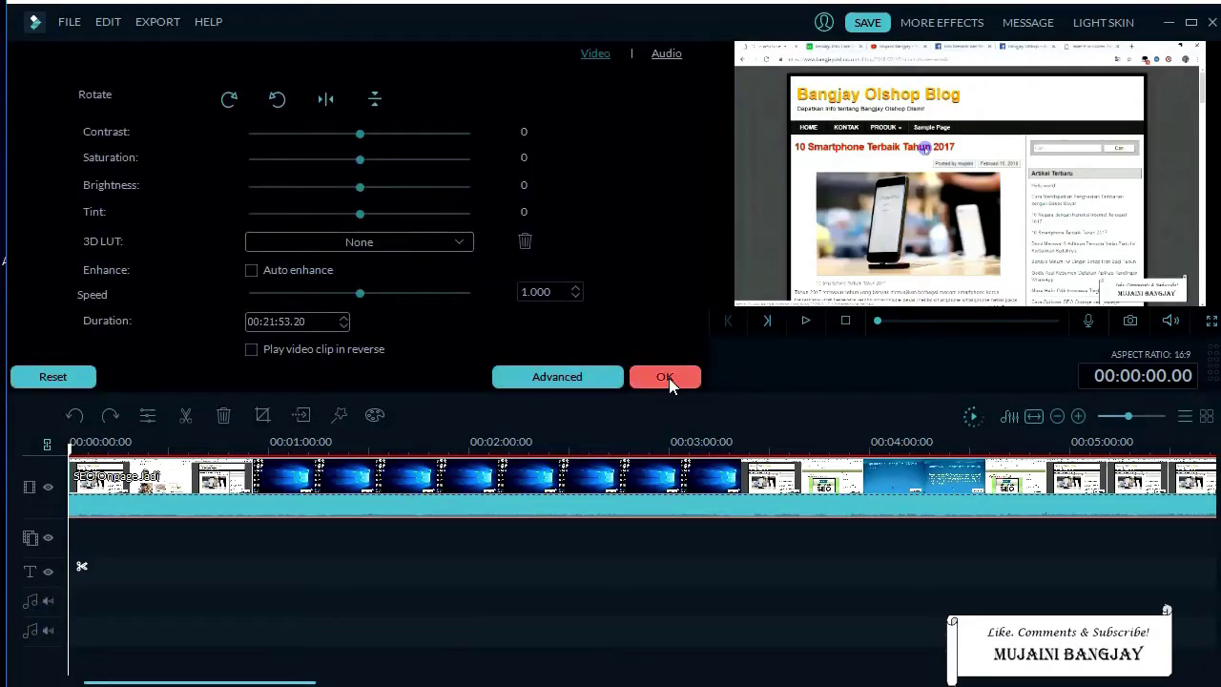
pyautogui.click(665, 376)
pyautogui.rightClick(387, 479)
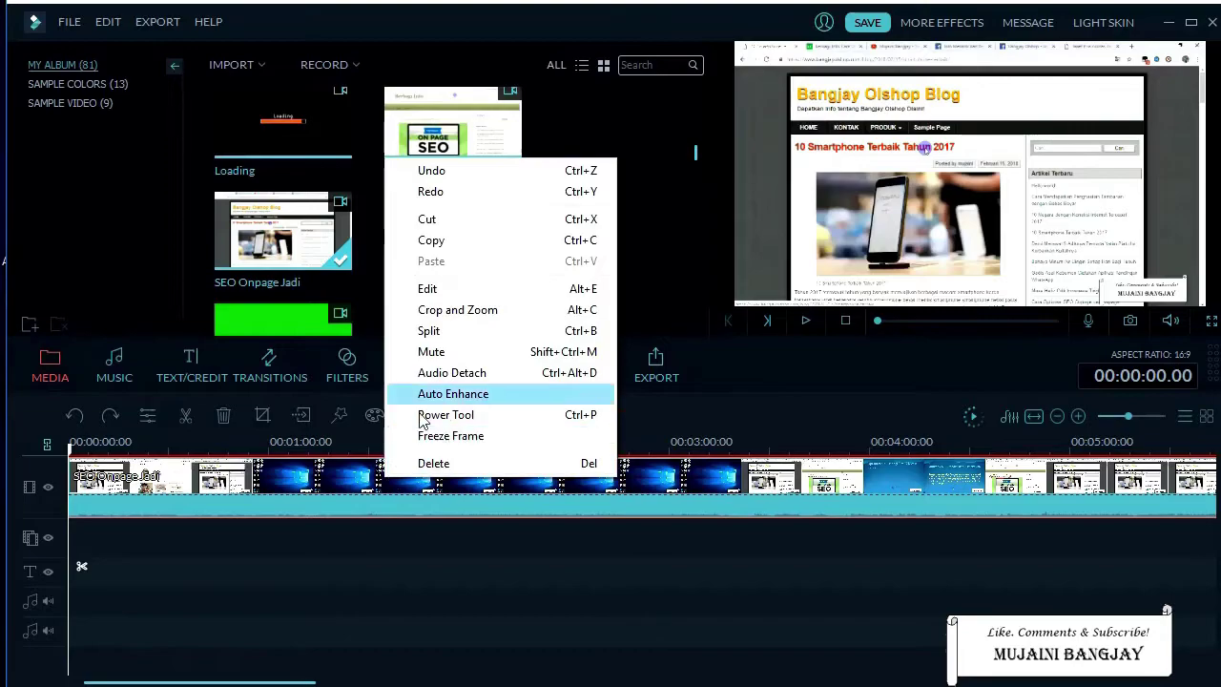
pyautogui.click(454, 288)
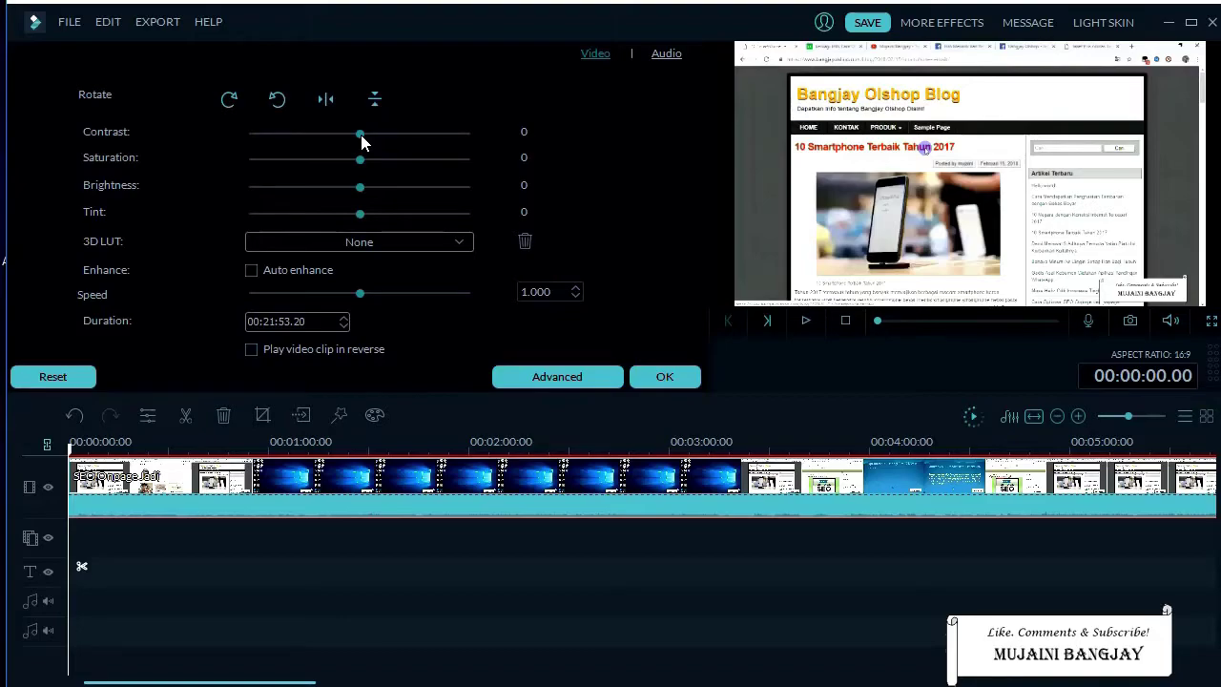
pyautogui.moveTo(362, 141)
pyautogui.mouseDown()
pyautogui.moveTo(378, 143)
pyautogui.moveTo(331, 139)
pyautogui.moveTo(342, 142)
pyautogui.mouseUp()
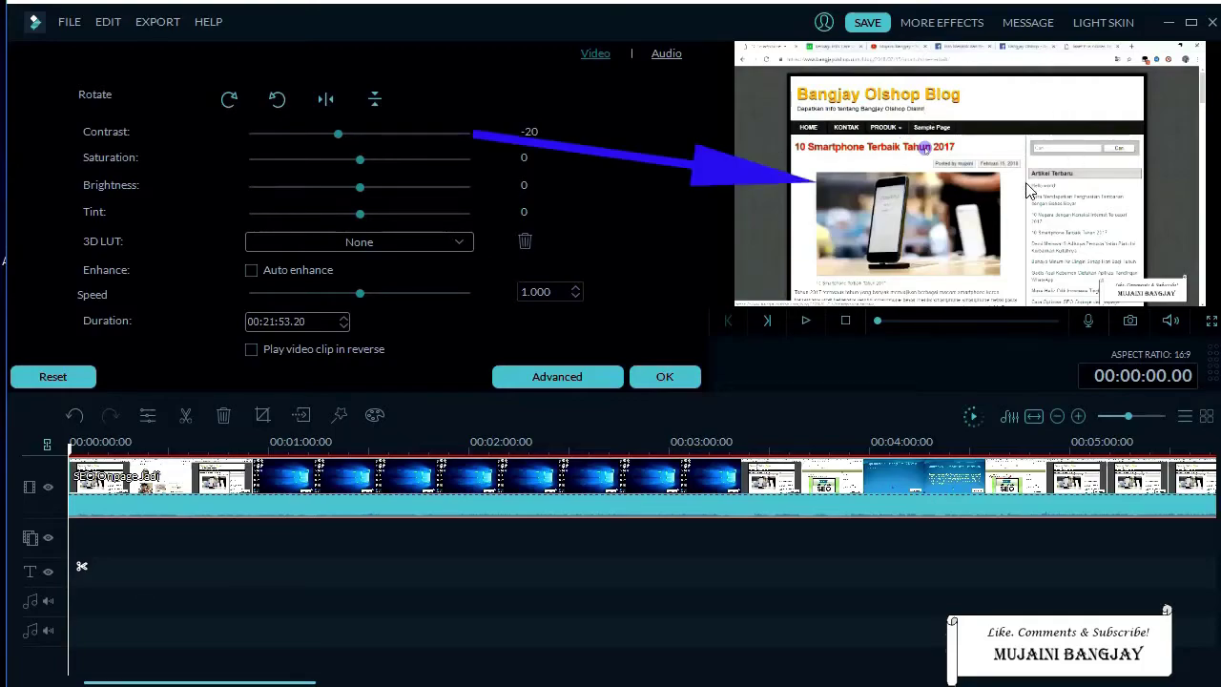
pyautogui.moveTo(338, 135)
pyautogui.mouseDown()
pyautogui.moveTo(410, 137)
pyautogui.moveTo(314, 138)
pyautogui.moveTo(407, 137)
pyautogui.moveTo(387, 141)
pyautogui.mouseUp()
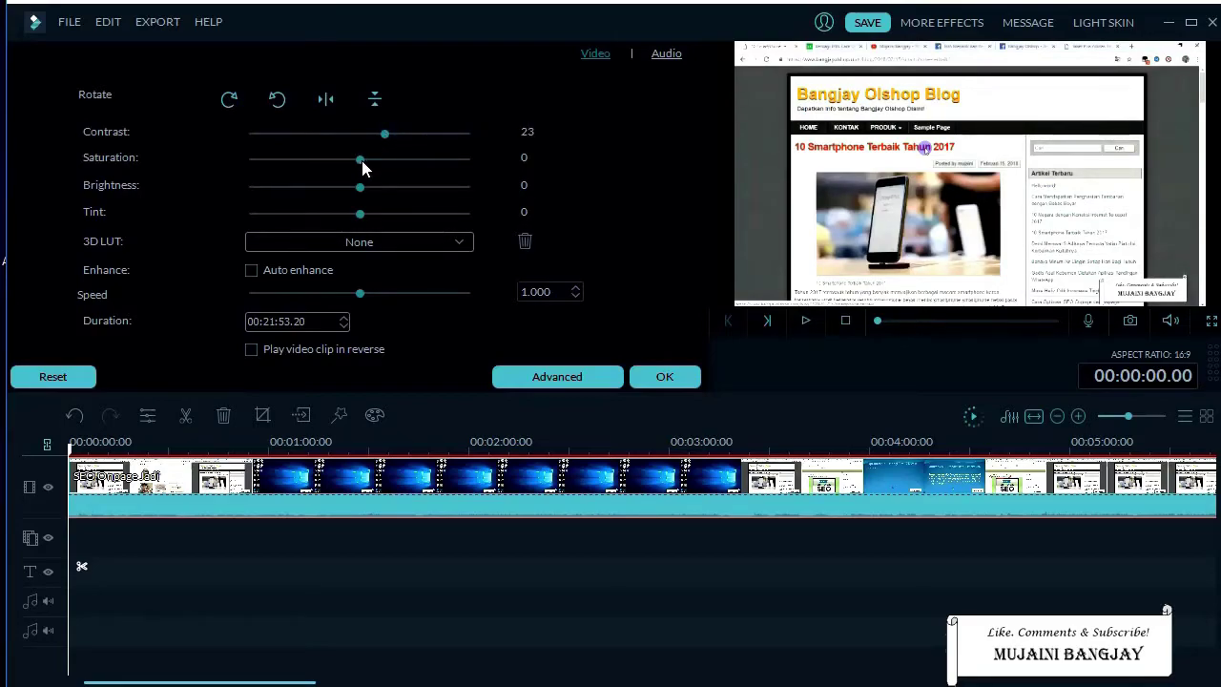
pyautogui.moveTo(362, 162); pyautogui.dragTo(332, 165)
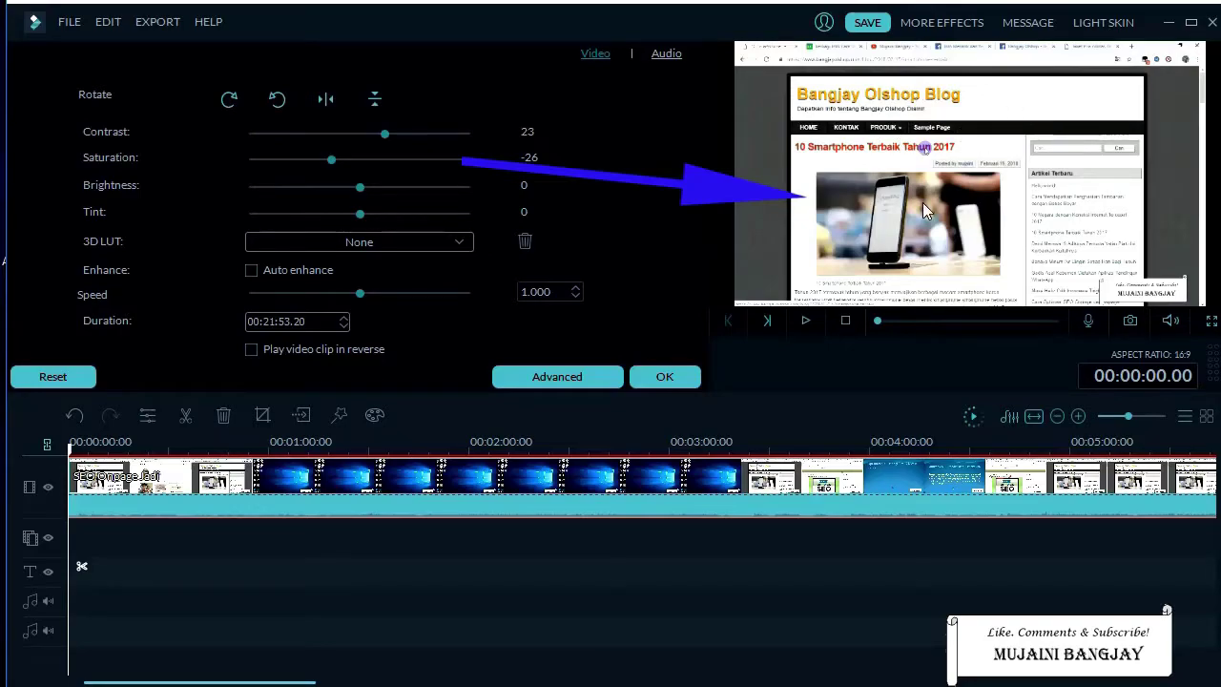
# Step: Set the clip's brightness to -24, and try a tint of -49 before returning the tint to 0
pyautogui.moveTo(359, 188)
pyautogui.mouseDown()
pyautogui.moveTo(372, 191)
pyautogui.moveTo(335, 190)
pyautogui.moveTo(377, 192)
pyautogui.moveTo(327, 191)
pyautogui.moveTo(387, 191)
pyautogui.moveTo(336, 190)
pyautogui.mouseUp()
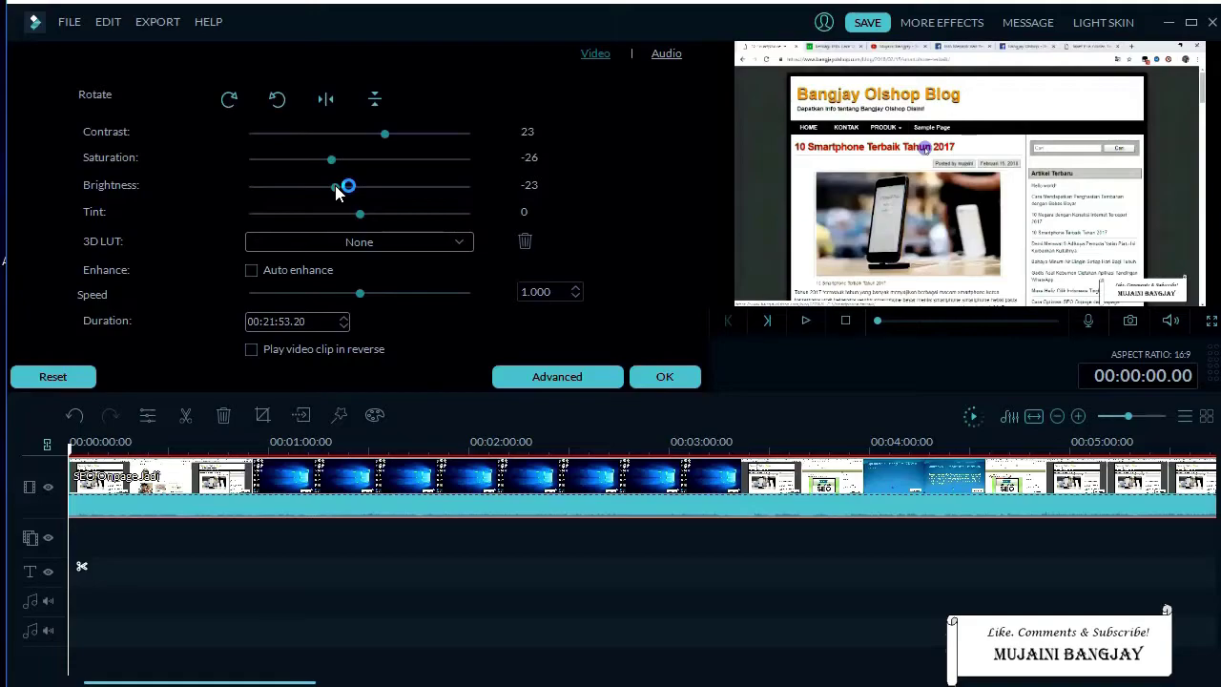
pyautogui.moveTo(336, 190)
pyautogui.mouseDown()
pyautogui.moveTo(282, 190)
pyautogui.moveTo(420, 191)
pyautogui.moveTo(334, 189)
pyautogui.mouseUp()
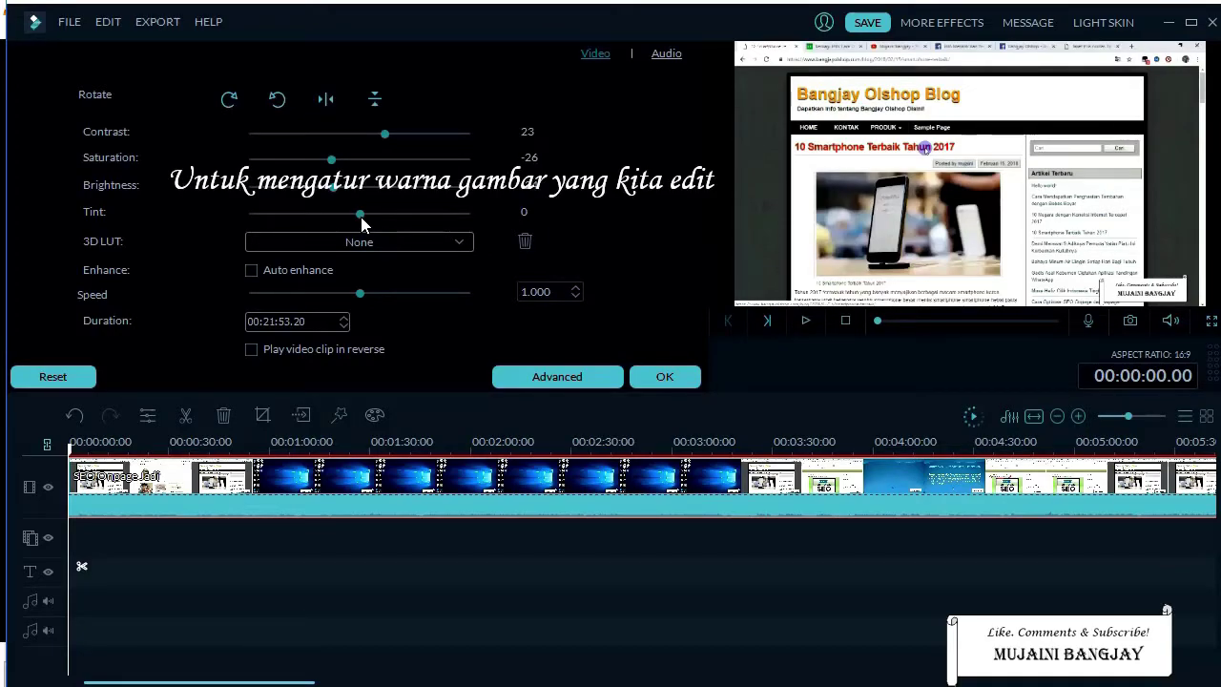
pyautogui.moveTo(363, 222); pyautogui.dragTo(306, 216)
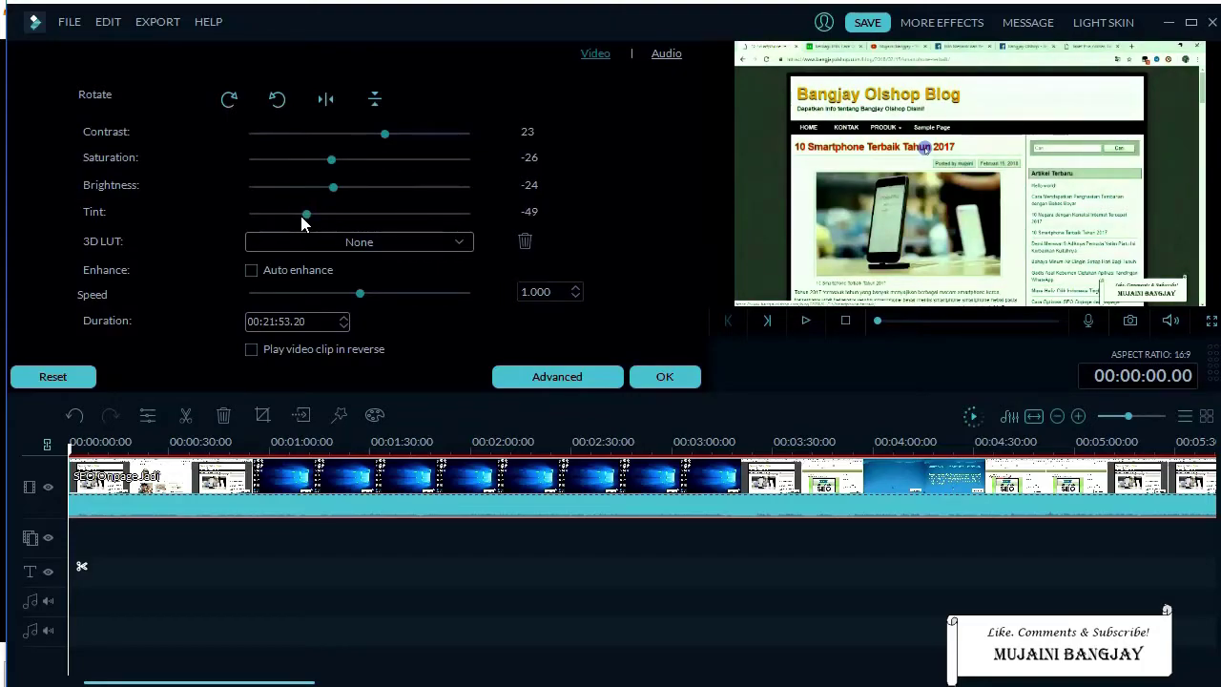
pyautogui.moveTo(305, 219); pyautogui.dragTo(362, 229)
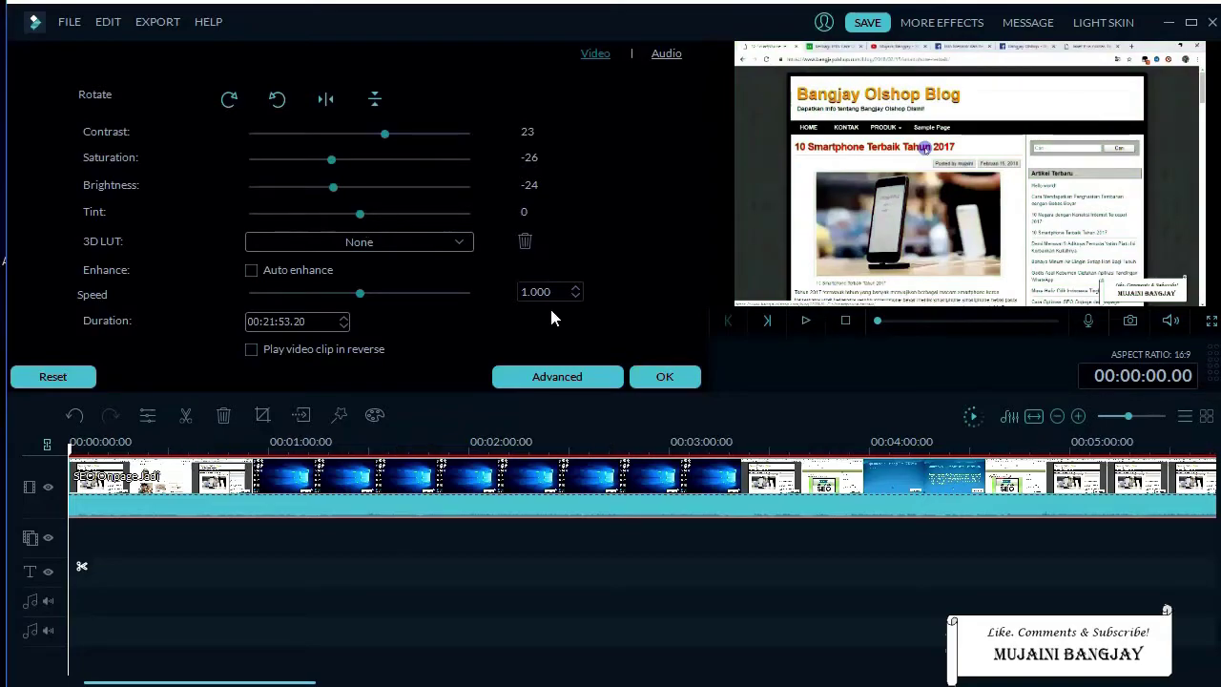
# Step: Try the 007 Series, B&W Film and Batman 3D LUTs on the clip, restore None, and switch Auto enhance on and off
pyautogui.click(445, 246)
pyautogui.click(435, 250)
pyautogui.click(436, 250)
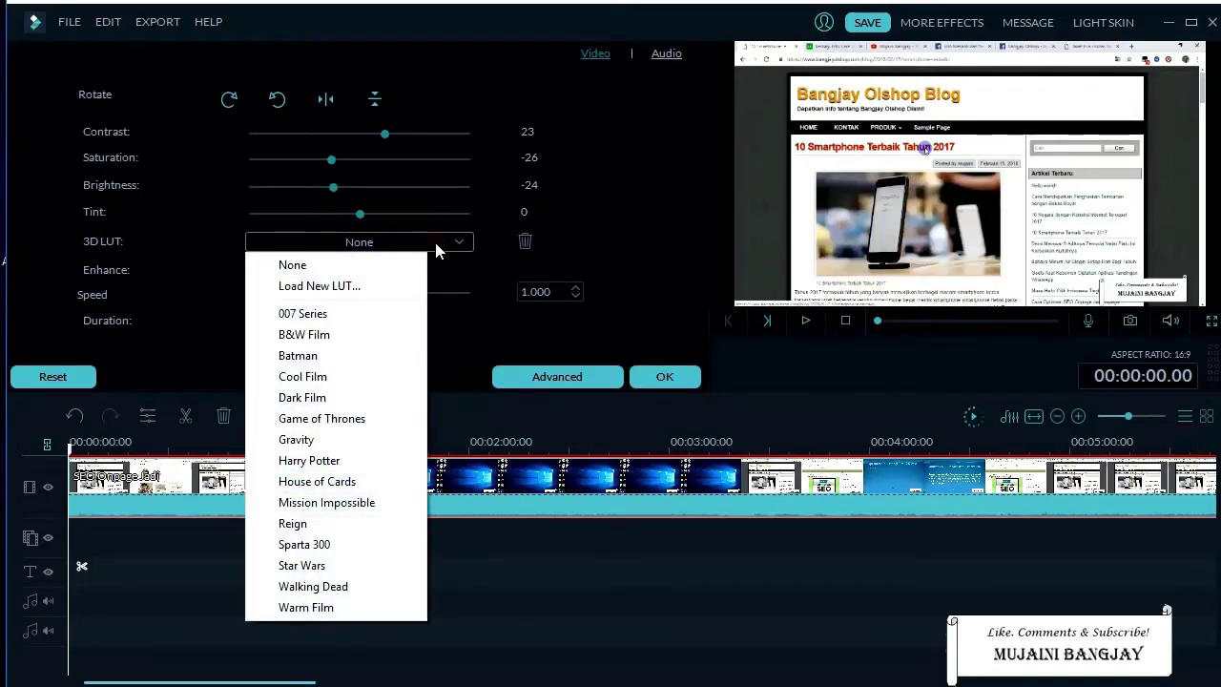
pyautogui.click(348, 314)
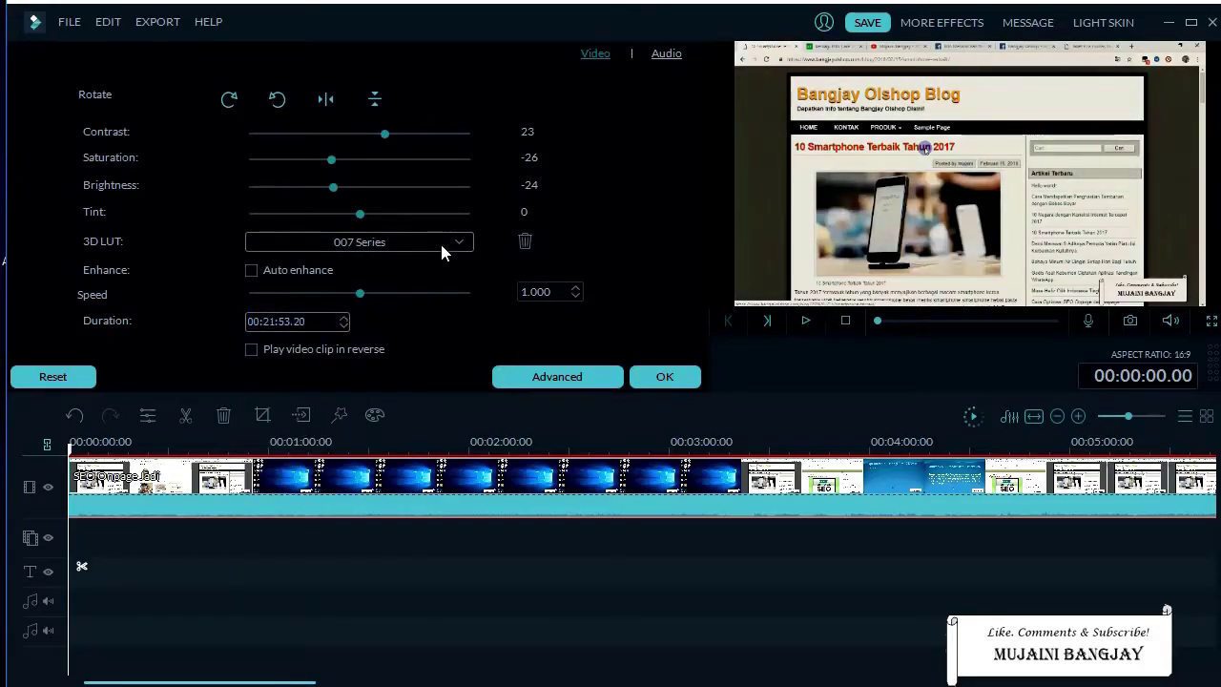
pyautogui.click(420, 240)
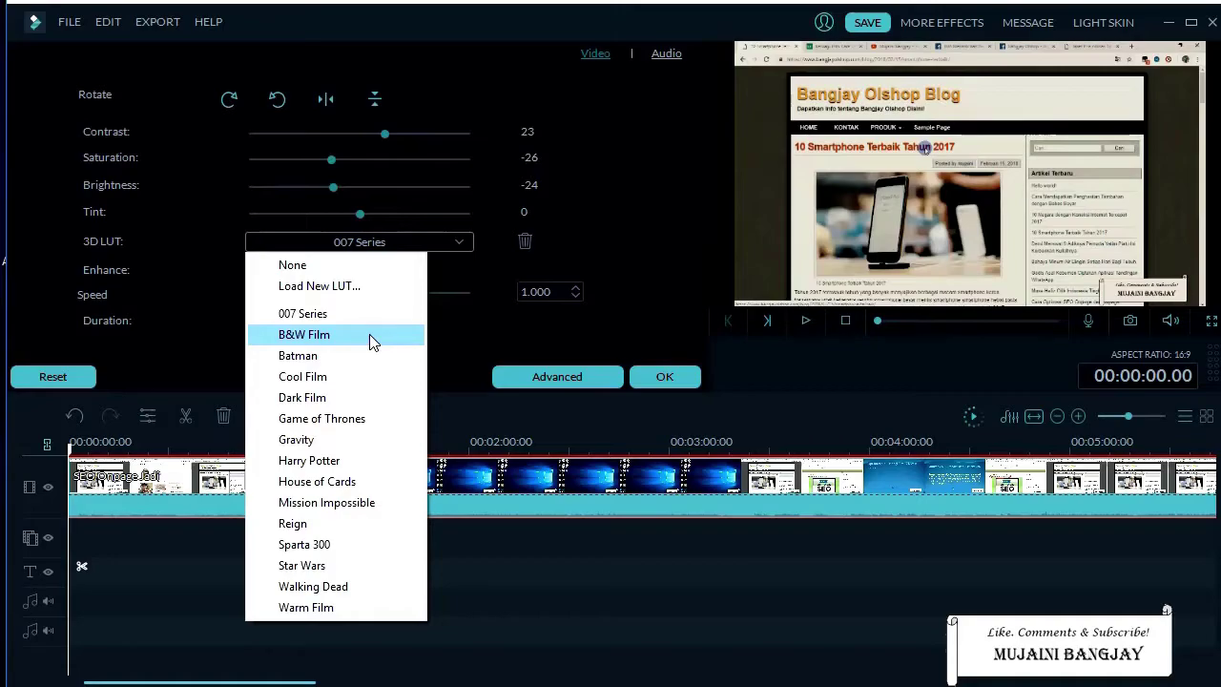
pyautogui.click(369, 333)
pyautogui.click(418, 241)
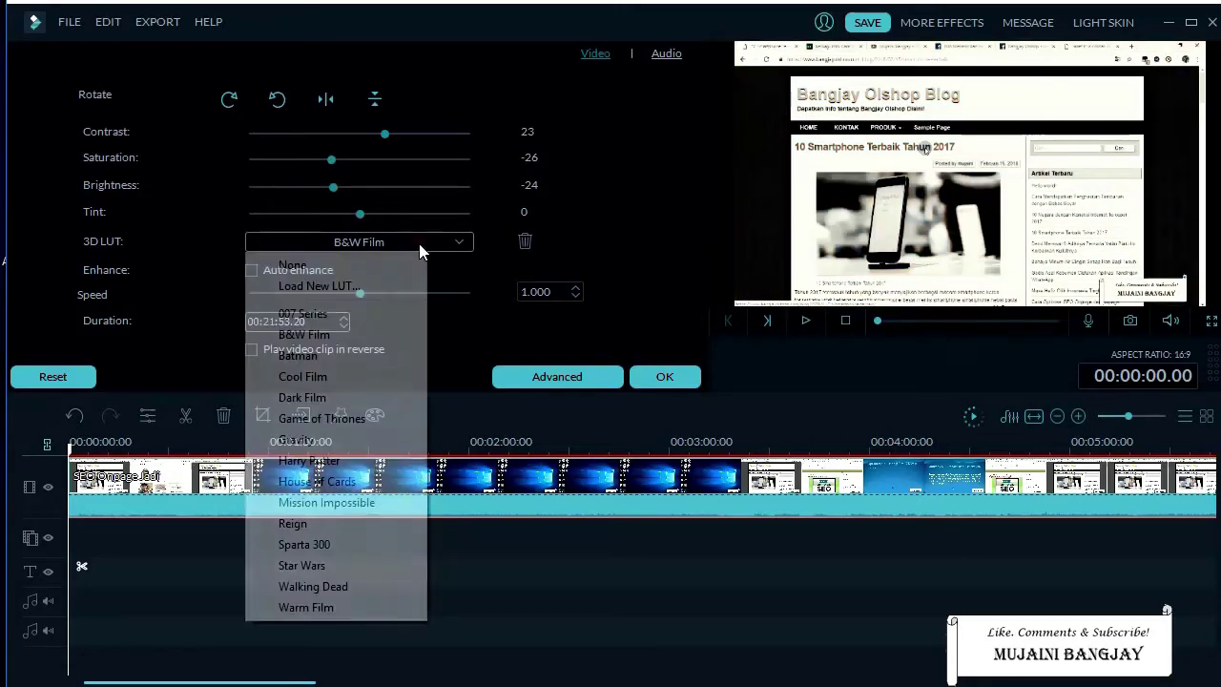
pyautogui.click(360, 353)
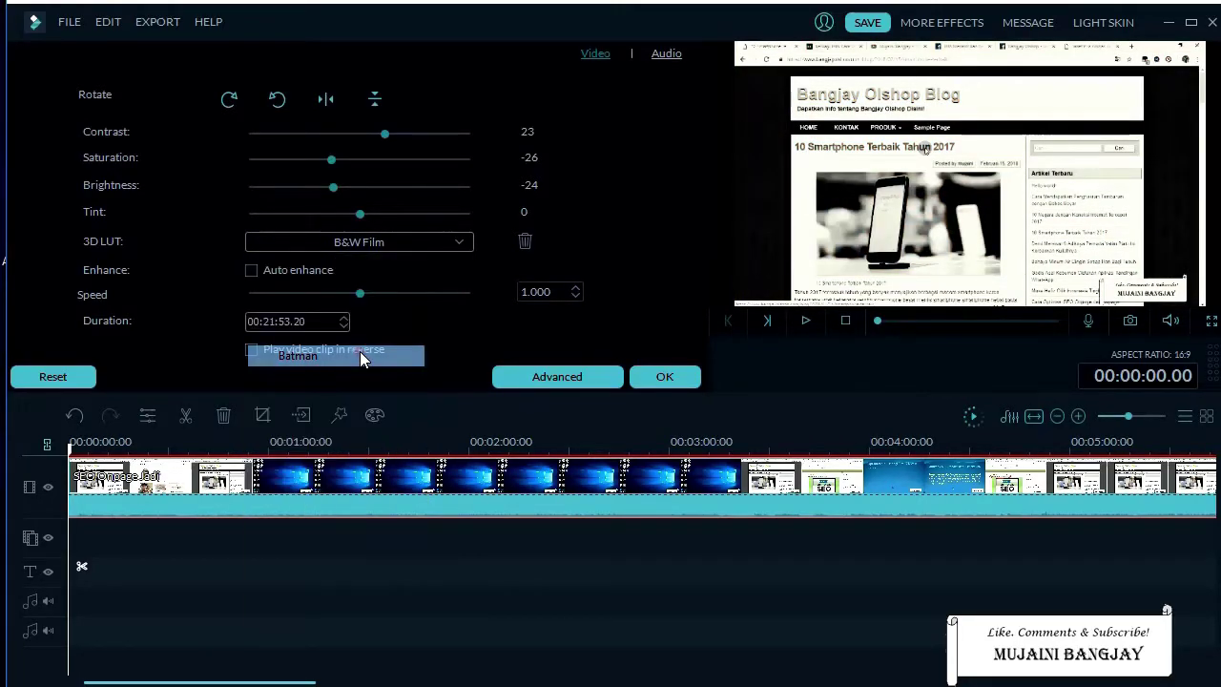
pyautogui.click(412, 242)
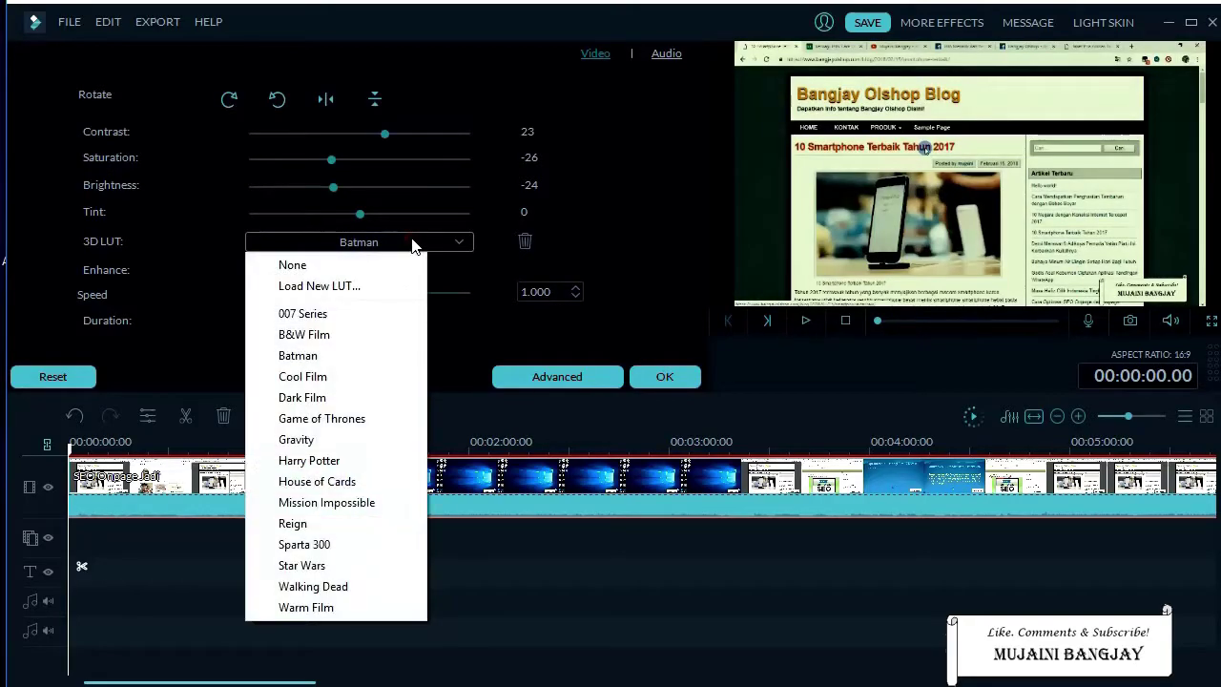
pyautogui.click(380, 267)
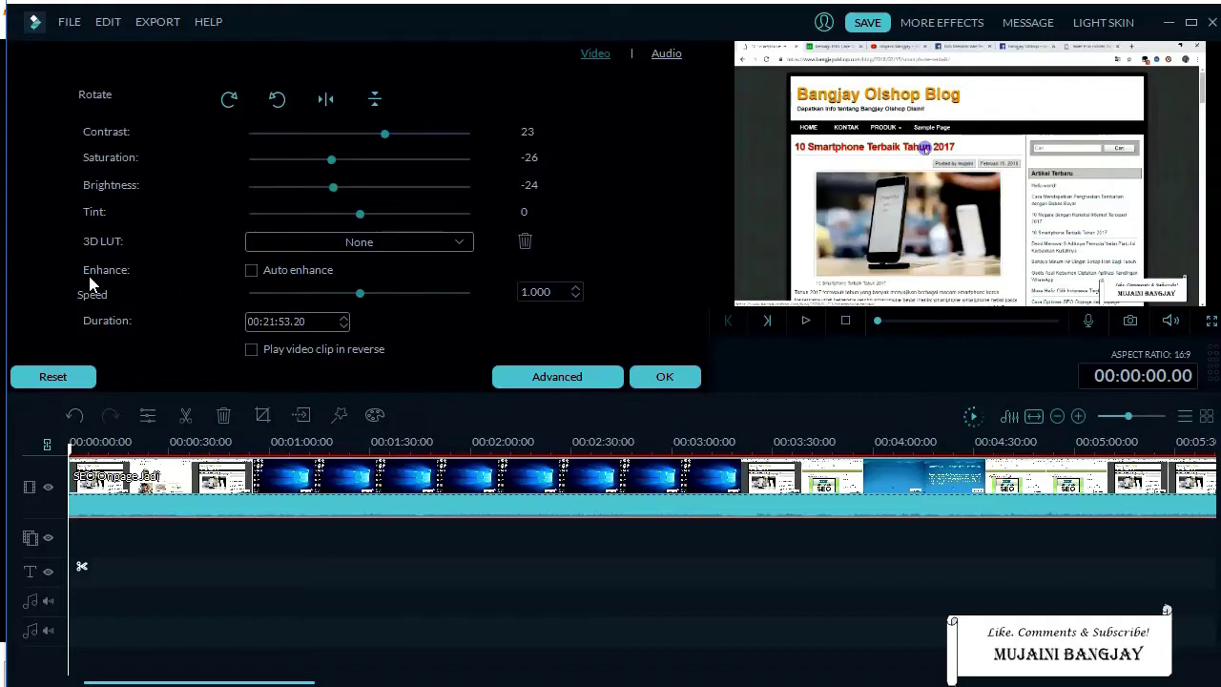
pyautogui.click(253, 274)
pyautogui.click(252, 271)
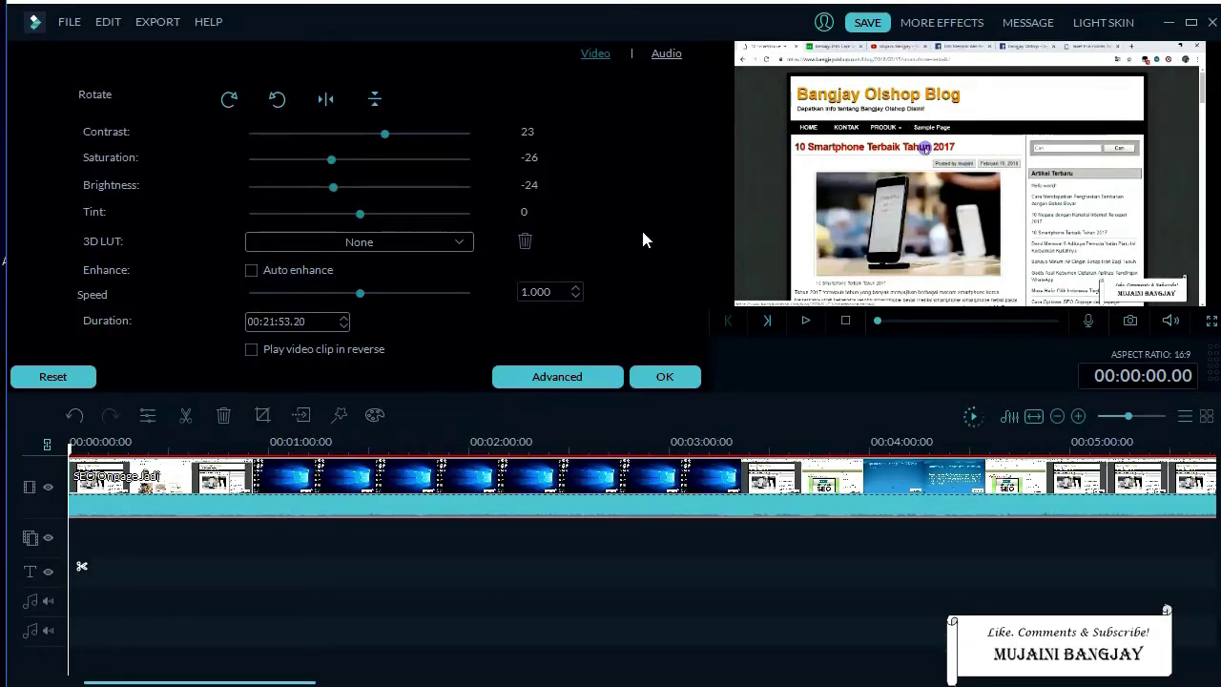
# Step: Set the clip's playback speed to 0.995 and confirm the video settings
pyautogui.click(575, 288)
pyautogui.click(575, 288)
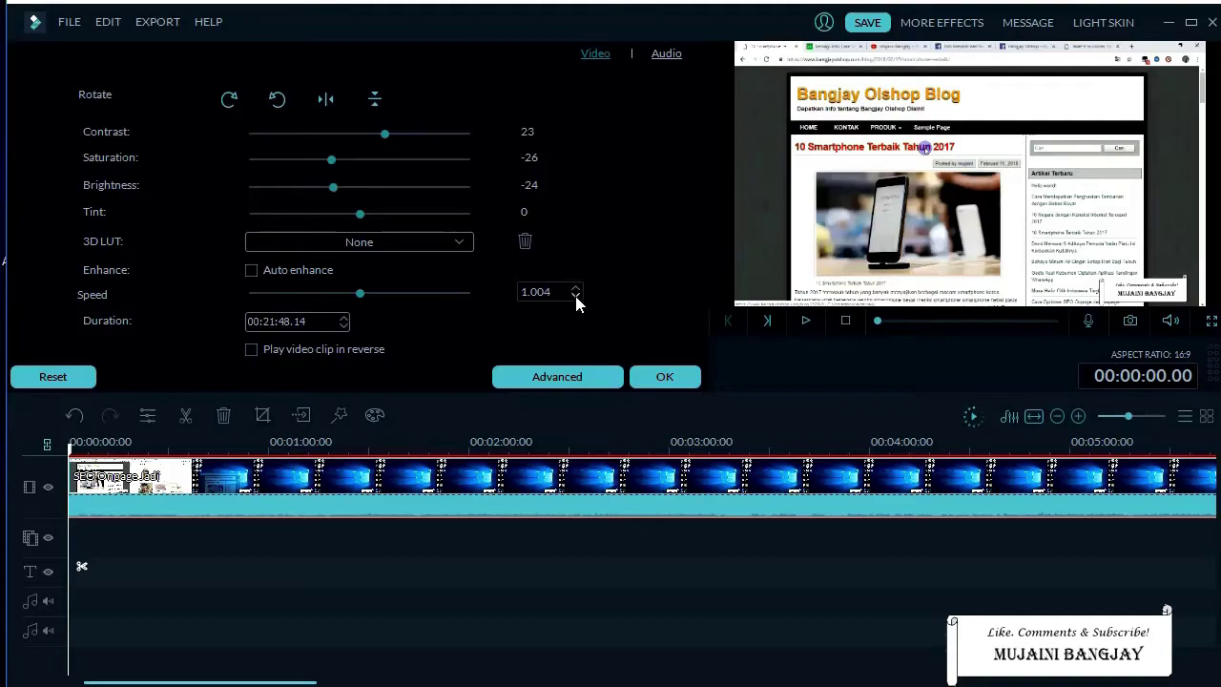
pyautogui.click(575, 297)
pyautogui.click(575, 298)
pyautogui.click(575, 298)
pyautogui.click(575, 297)
pyautogui.click(575, 298)
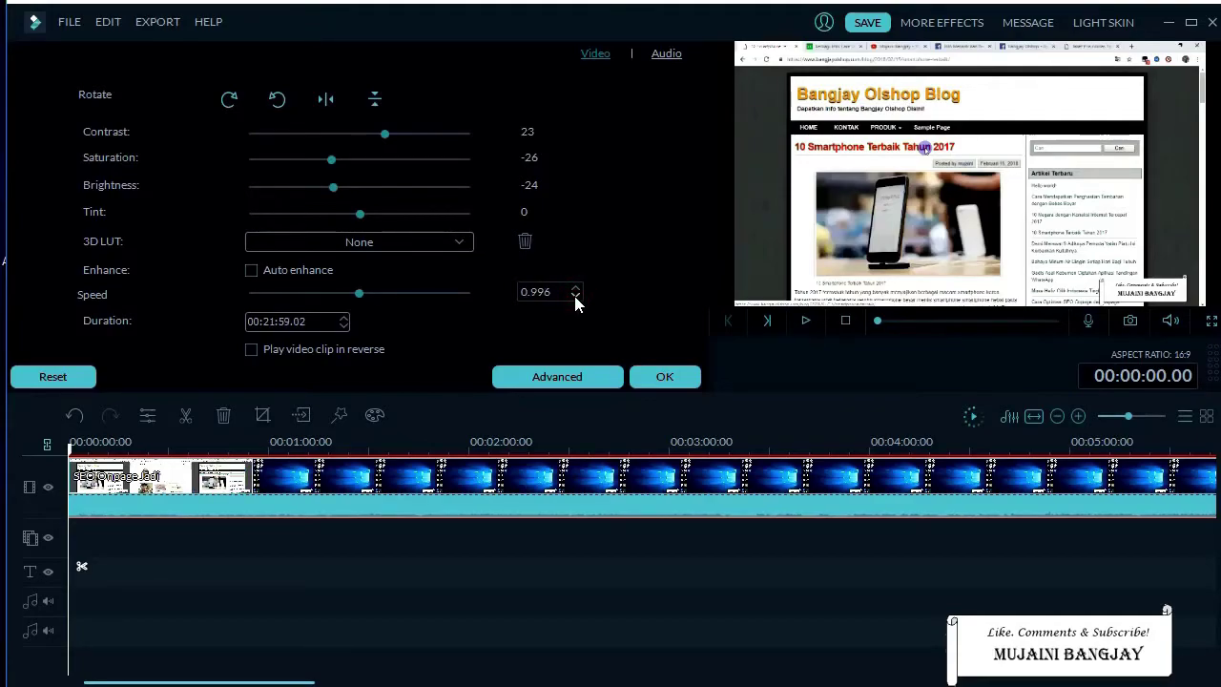
pyautogui.click(575, 297)
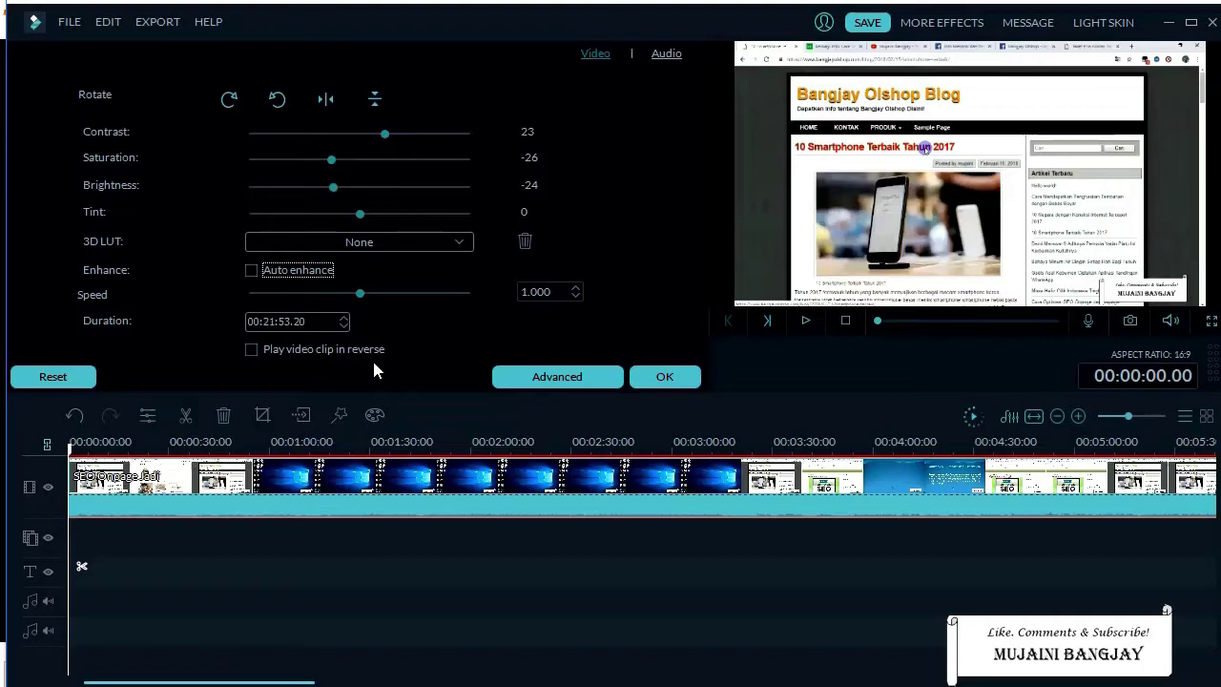
pyautogui.click(575, 296)
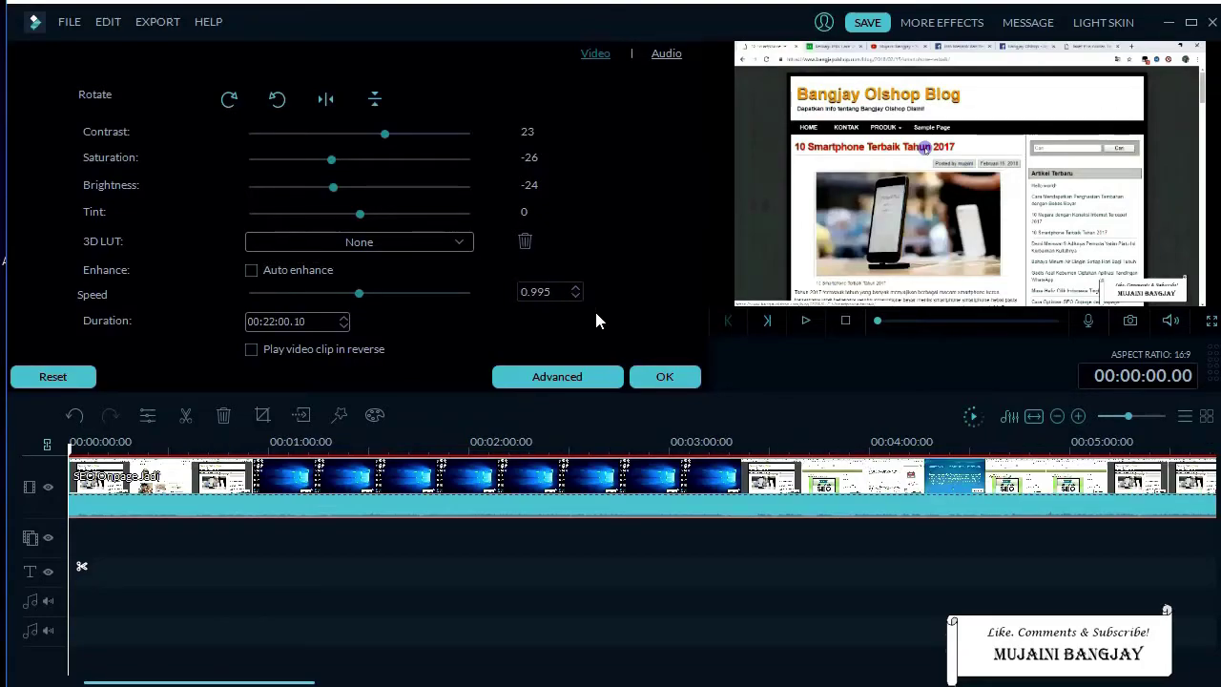
pyautogui.click(655, 380)
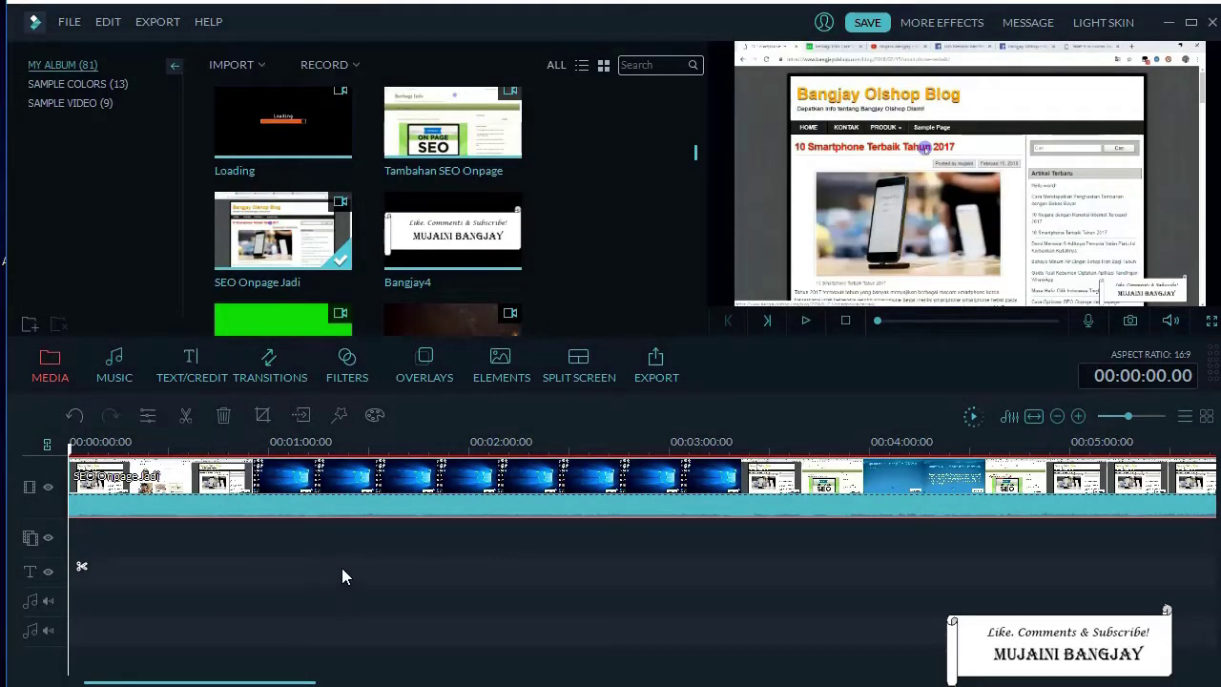
# Step: Reopen the SEO Onpage Jadi clip for editing and show its audio settings
pyautogui.doubleClick(385, 480)
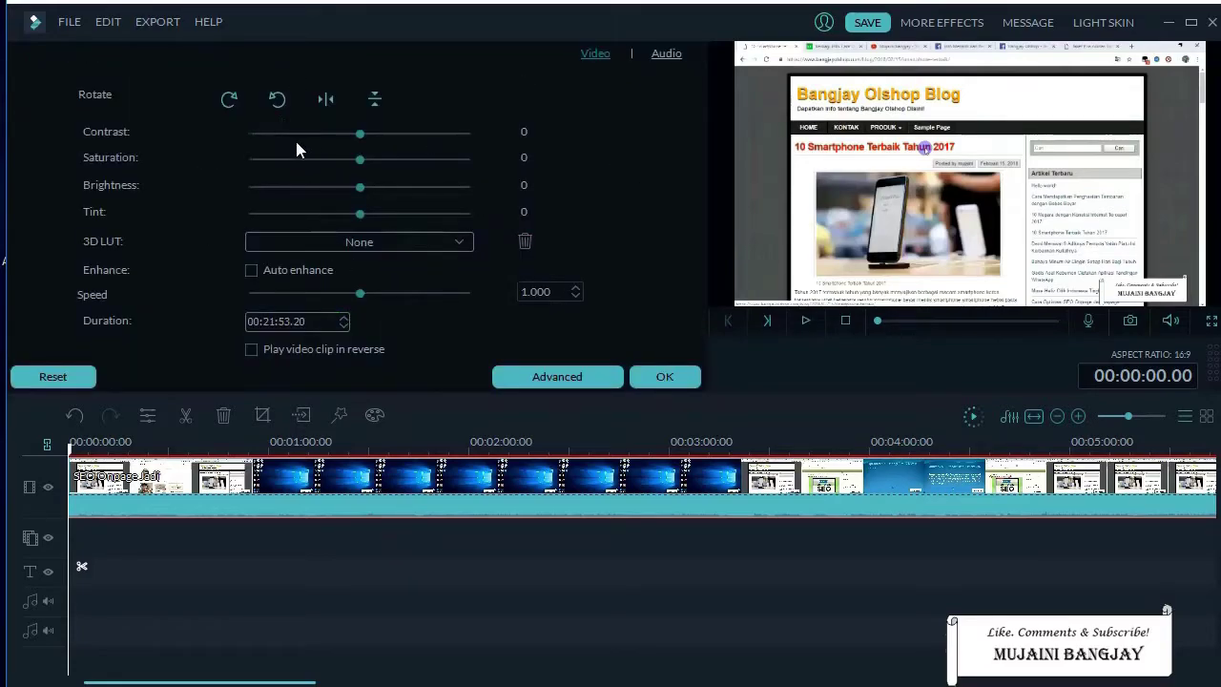
pyautogui.click(665, 376)
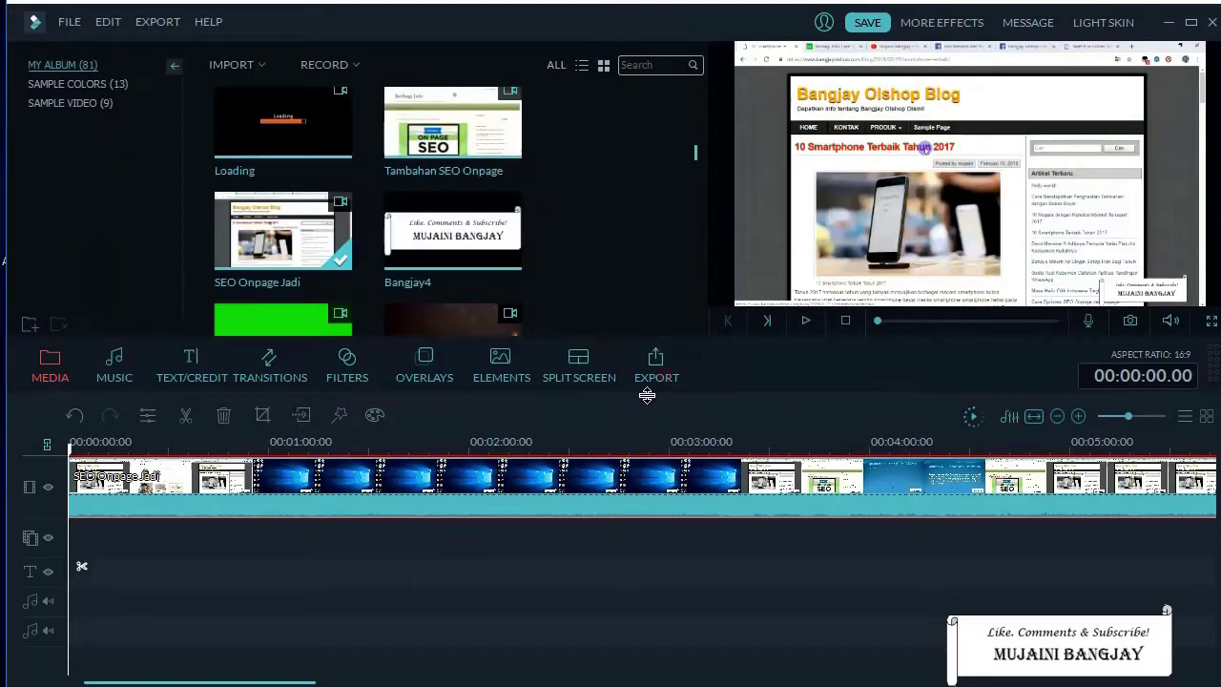
pyautogui.rightClick(331, 488)
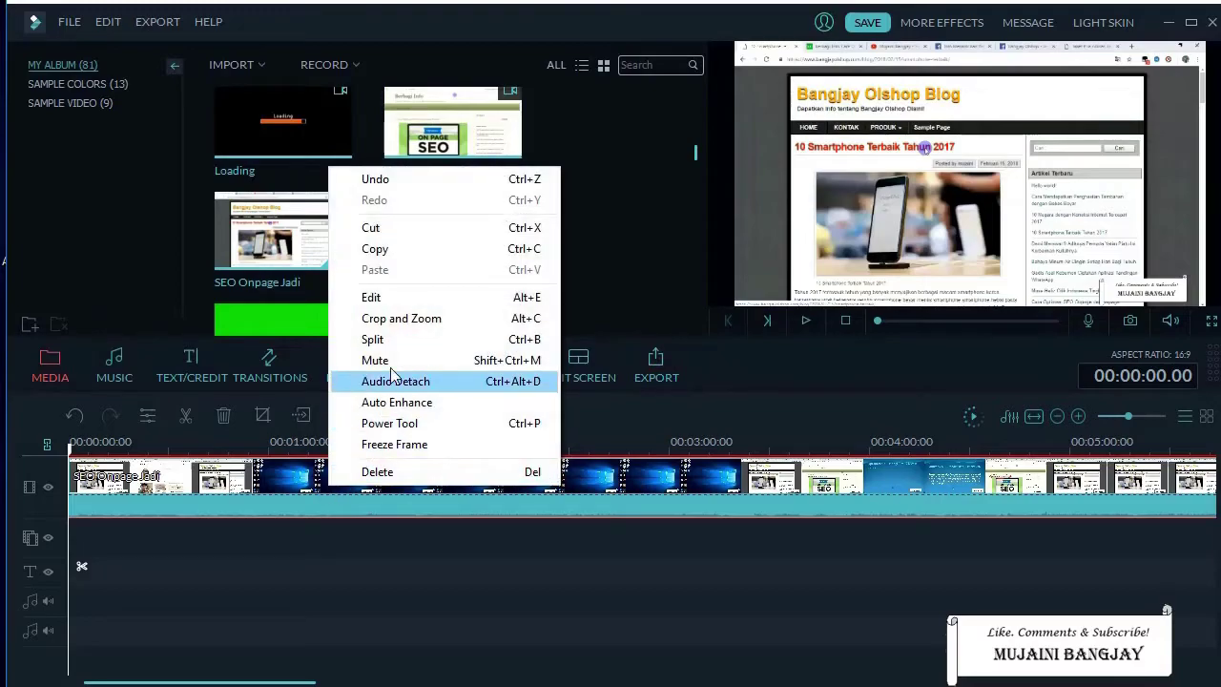
pyautogui.click(404, 297)
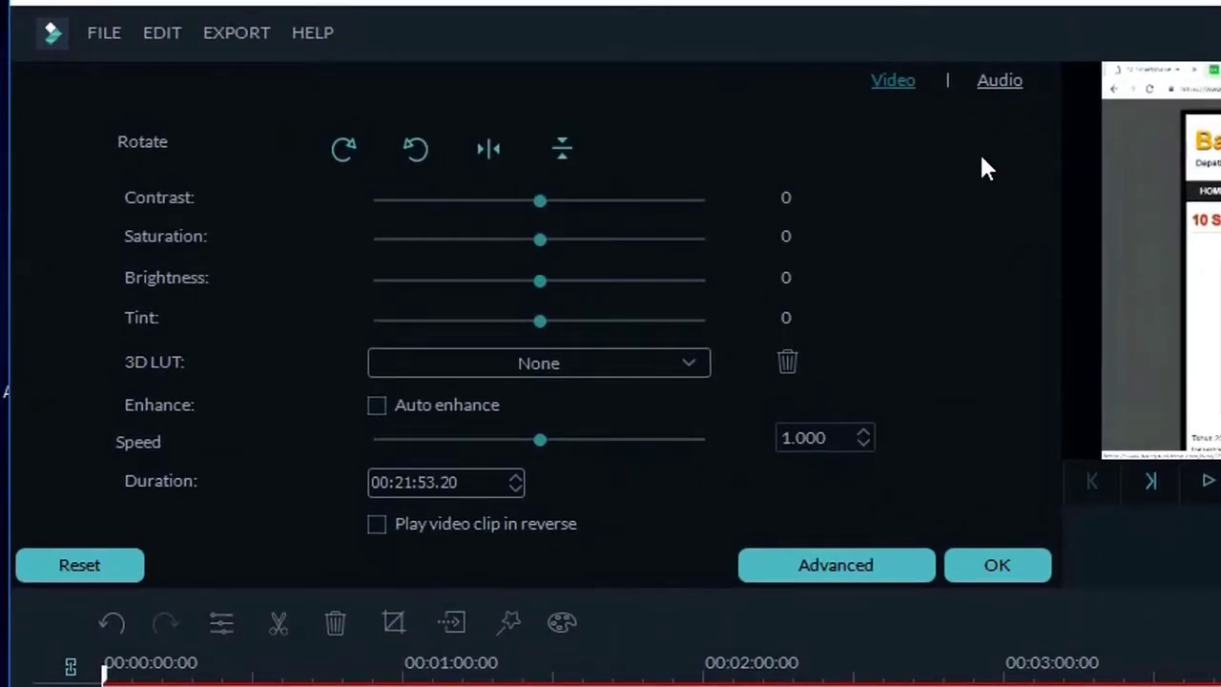
pyautogui.click(1000, 82)
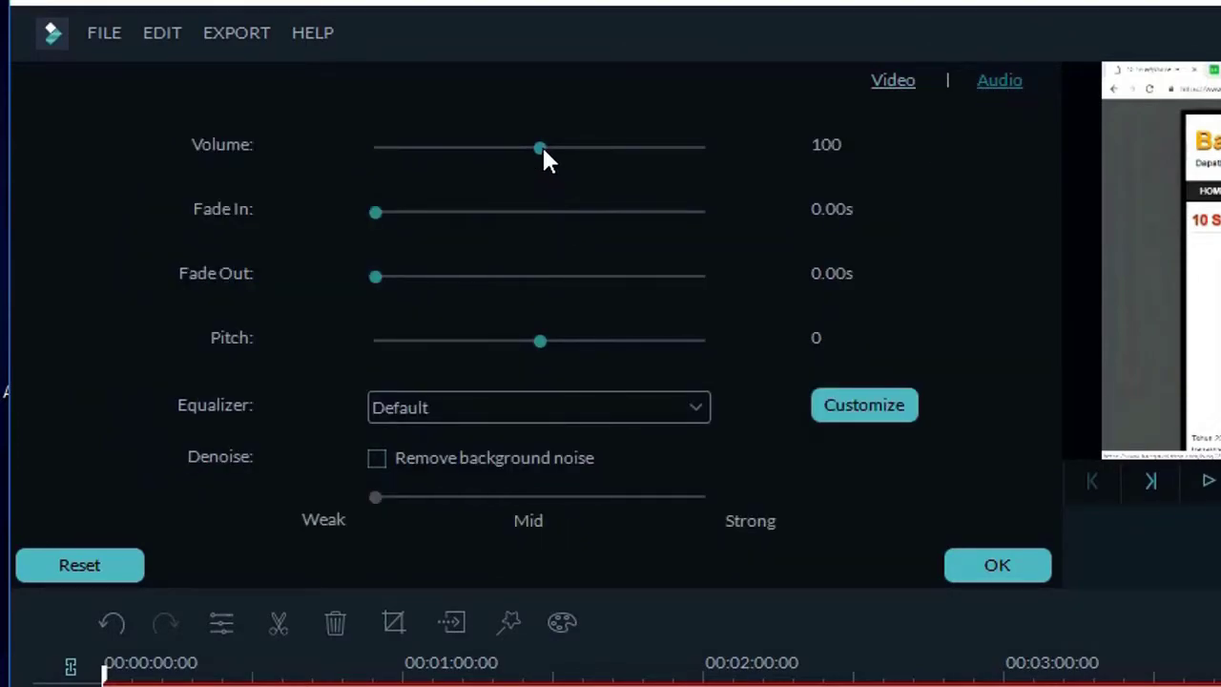
# Step: Try a lower clip volume, return it to 100, and look through the equalizer presets without choosing one
pyautogui.moveTo(542, 149); pyautogui.dragTo(460, 150)
pyautogui.moveTo(503, 149); pyautogui.dragTo(539, 147)
pyautogui.click(694, 407)
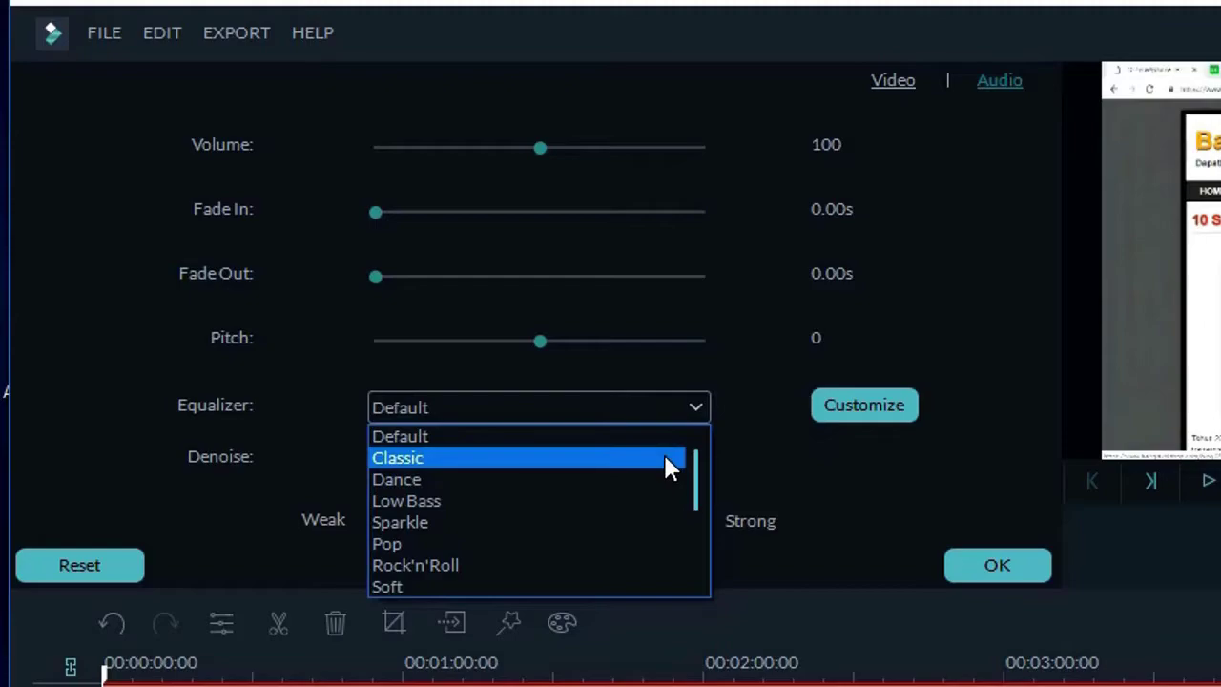
pyautogui.click(692, 405)
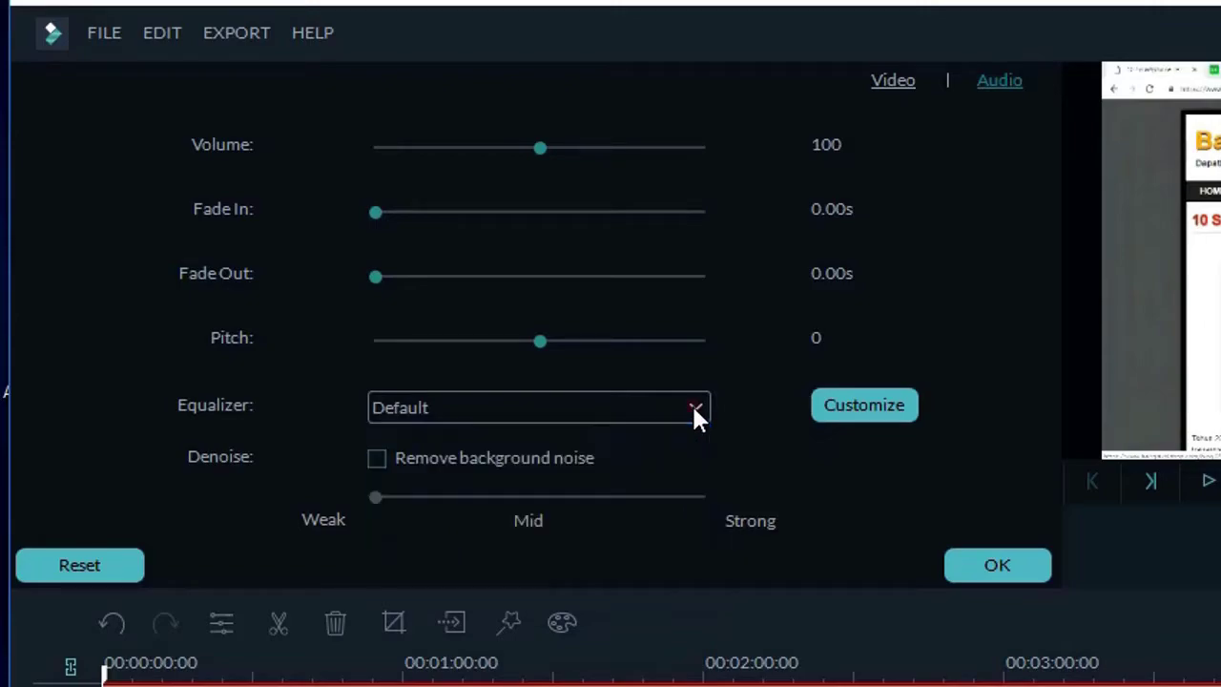
pyautogui.click(755, 426)
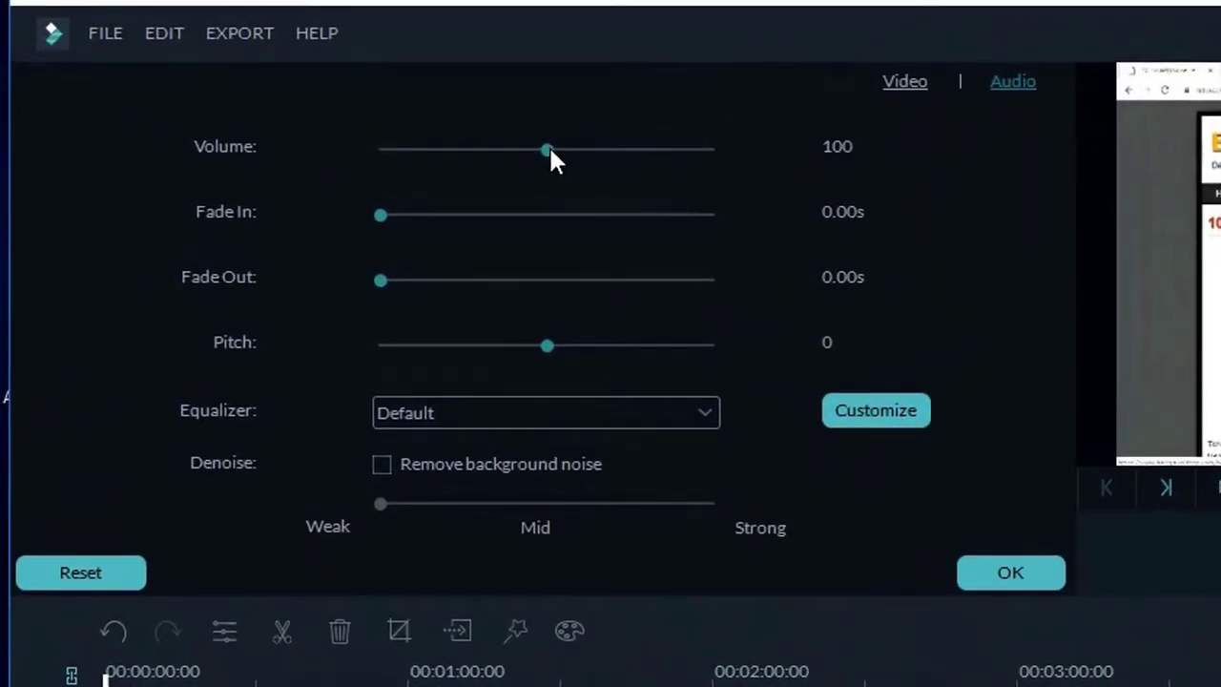
# Step: Set the clip's volume to 40 and its equalizer preset to Low Bass
pyautogui.moveTo(550, 150)
pyautogui.mouseDown()
pyautogui.moveTo(434, 150)
pyautogui.moveTo(447, 149)
pyautogui.mouseUp()
pyautogui.click(664, 419)
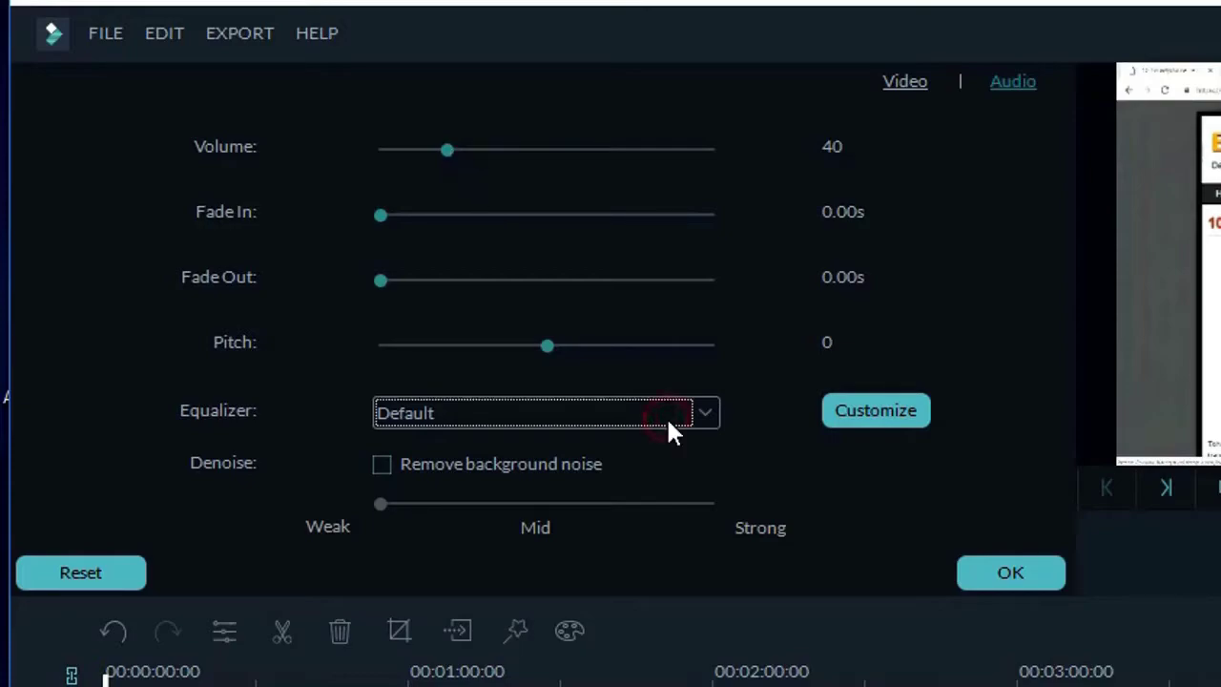
pyautogui.click(667, 420)
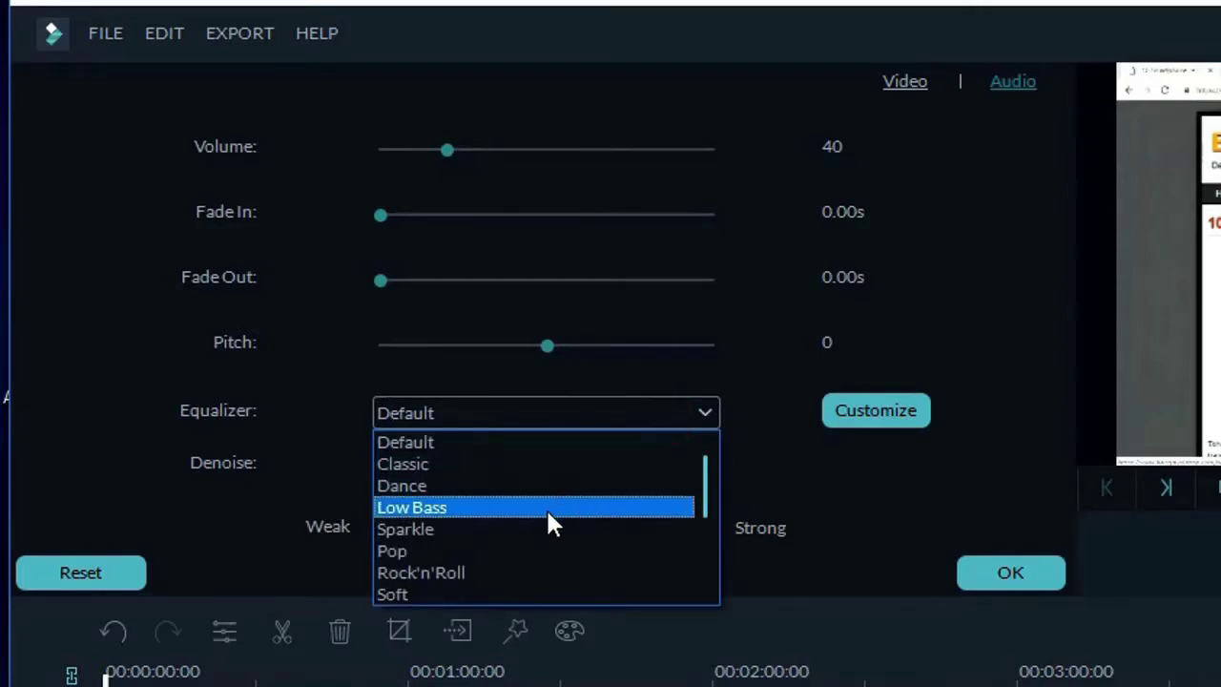
pyautogui.click(549, 517)
pyautogui.click(631, 412)
pyautogui.click(631, 412)
pyautogui.press('Tab')
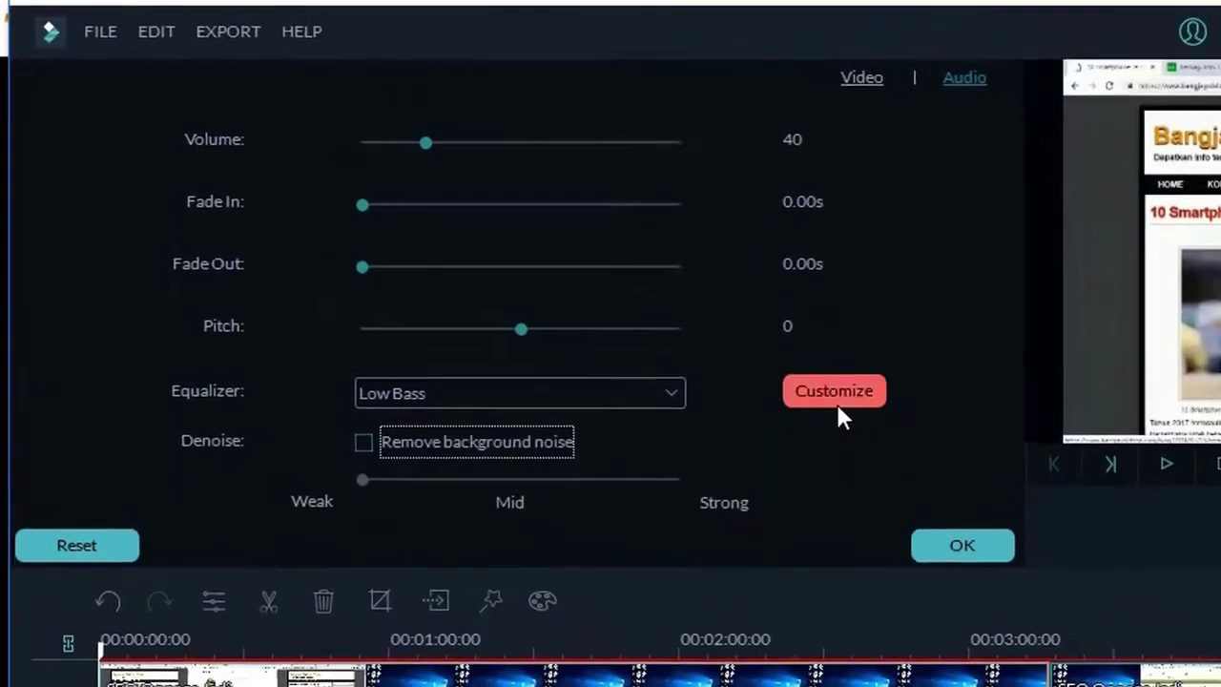
pyautogui.hotkey('shift', 'Tab')
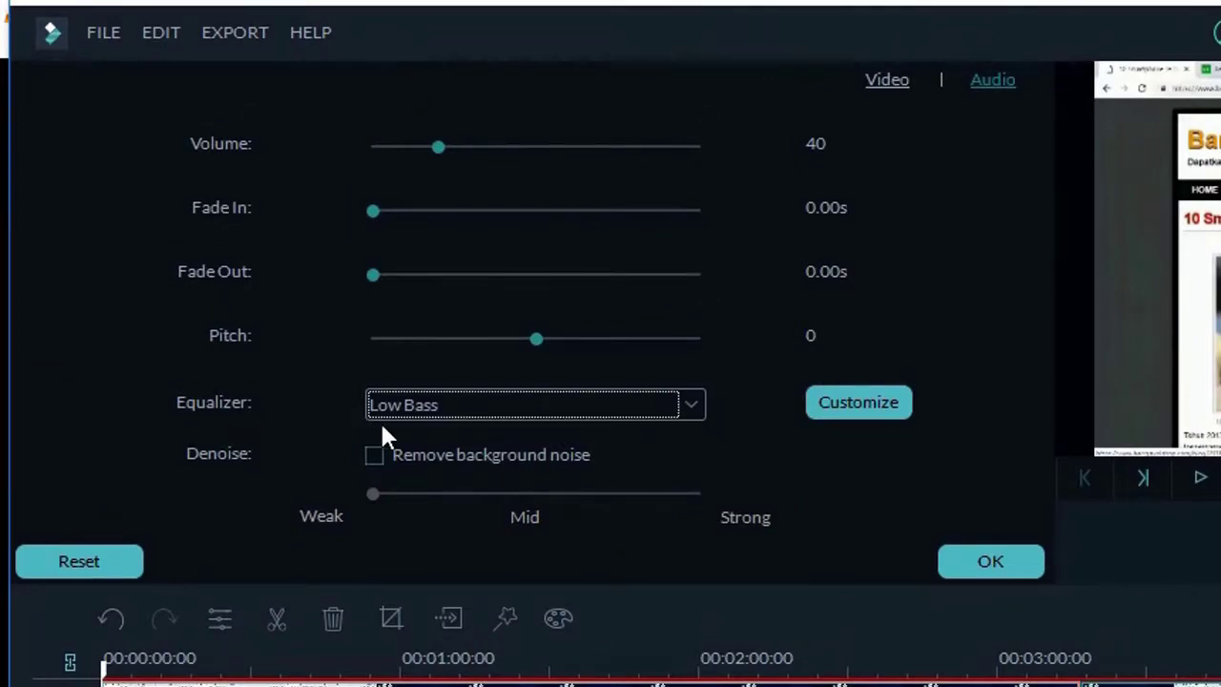
# Step: Examine the individual frequency bands of the clip's Low Bass equalizer preset and accept the custom equalizer settings
pyautogui.click(697, 405)
pyautogui.click(698, 405)
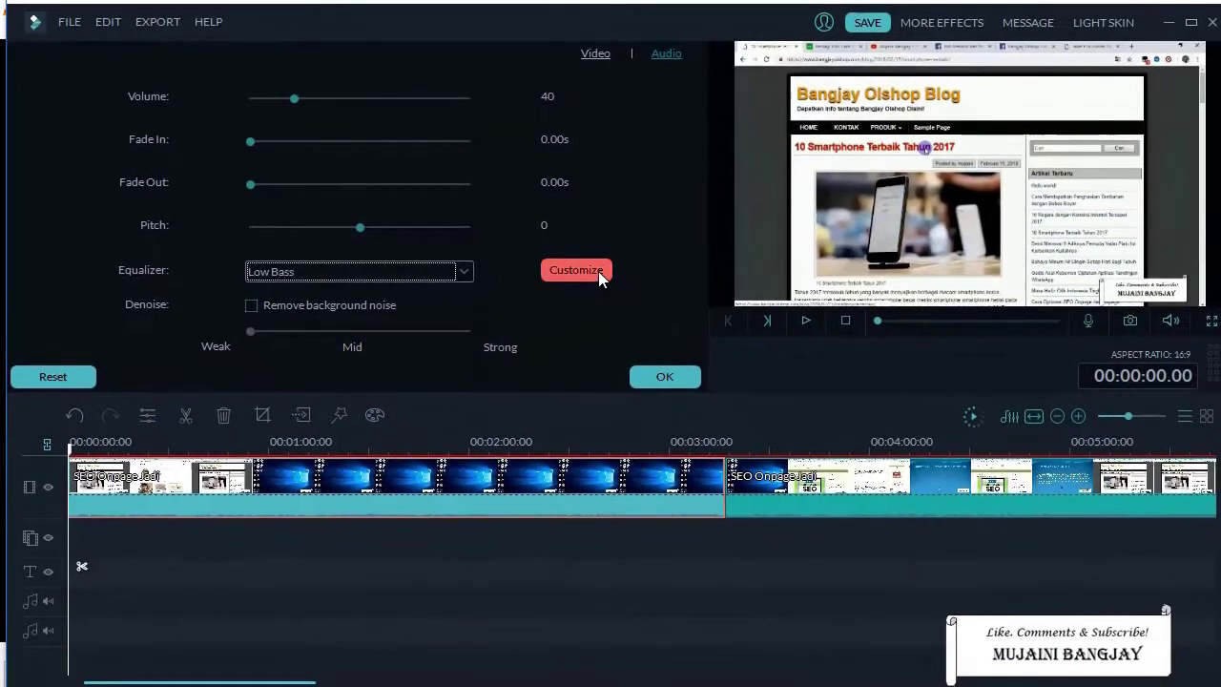
pyautogui.click(894, 403)
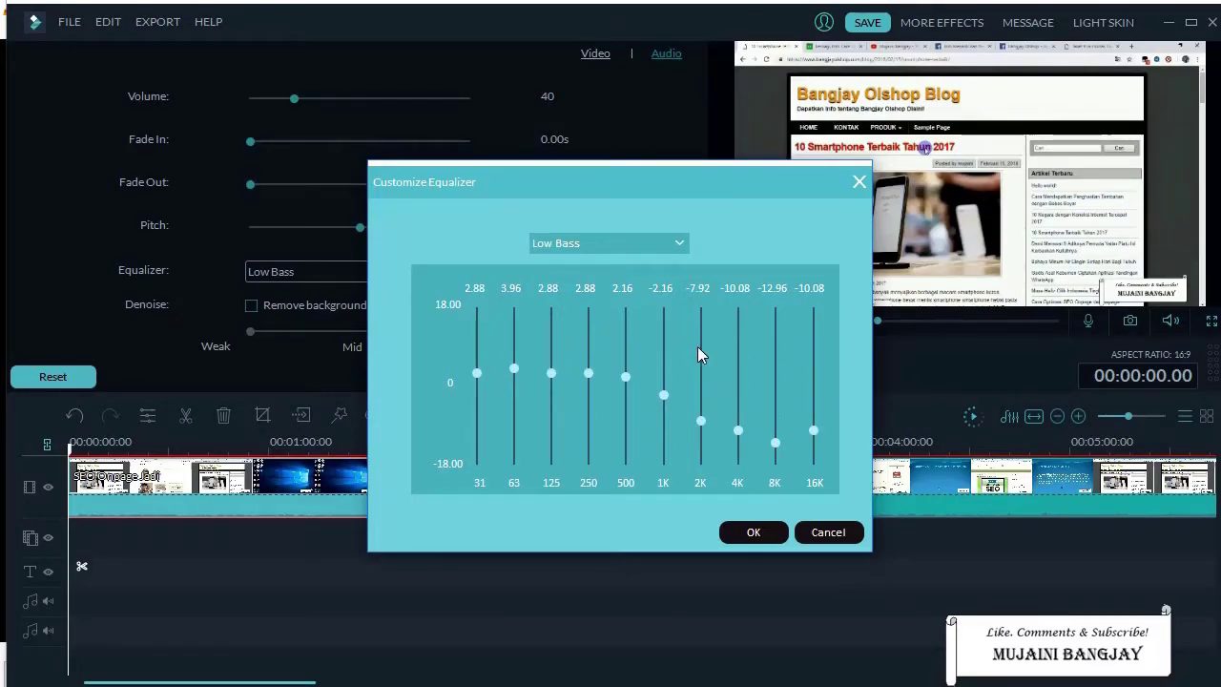
pyautogui.click(752, 532)
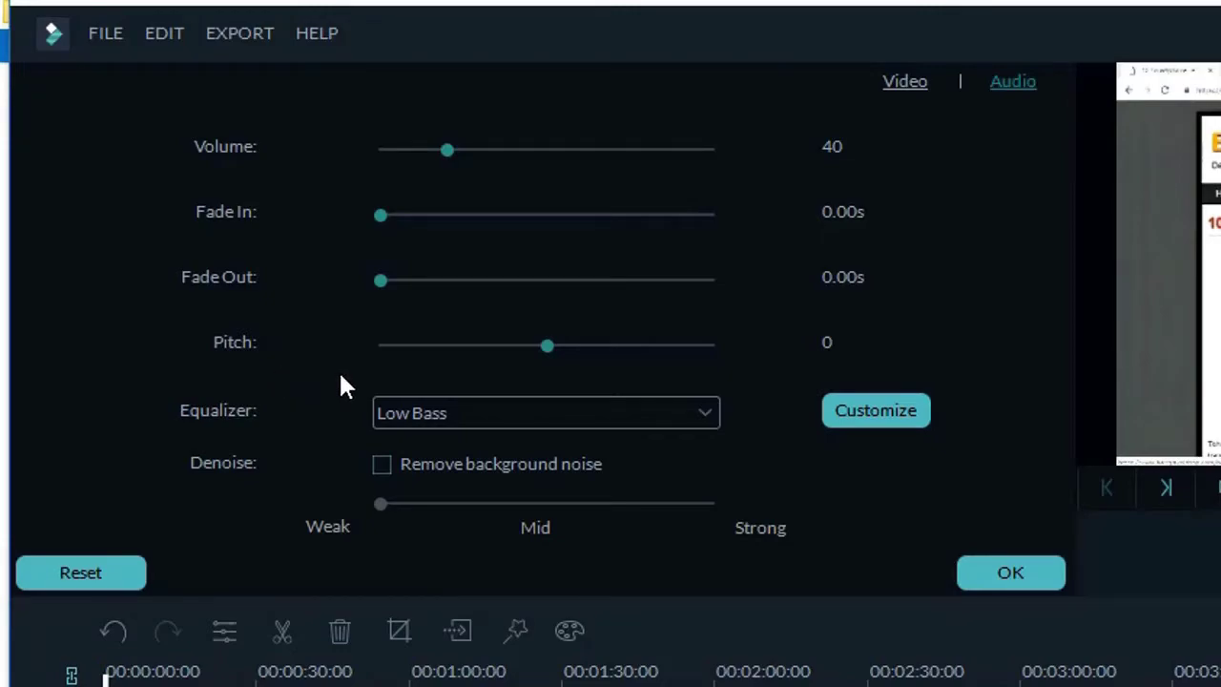
# Step: Try a pitch of -5 and play the timeline from 00:03:37.09 to hear the audio, then pause playback
pyautogui.moveTo(546, 349); pyautogui.dragTo(483, 347)
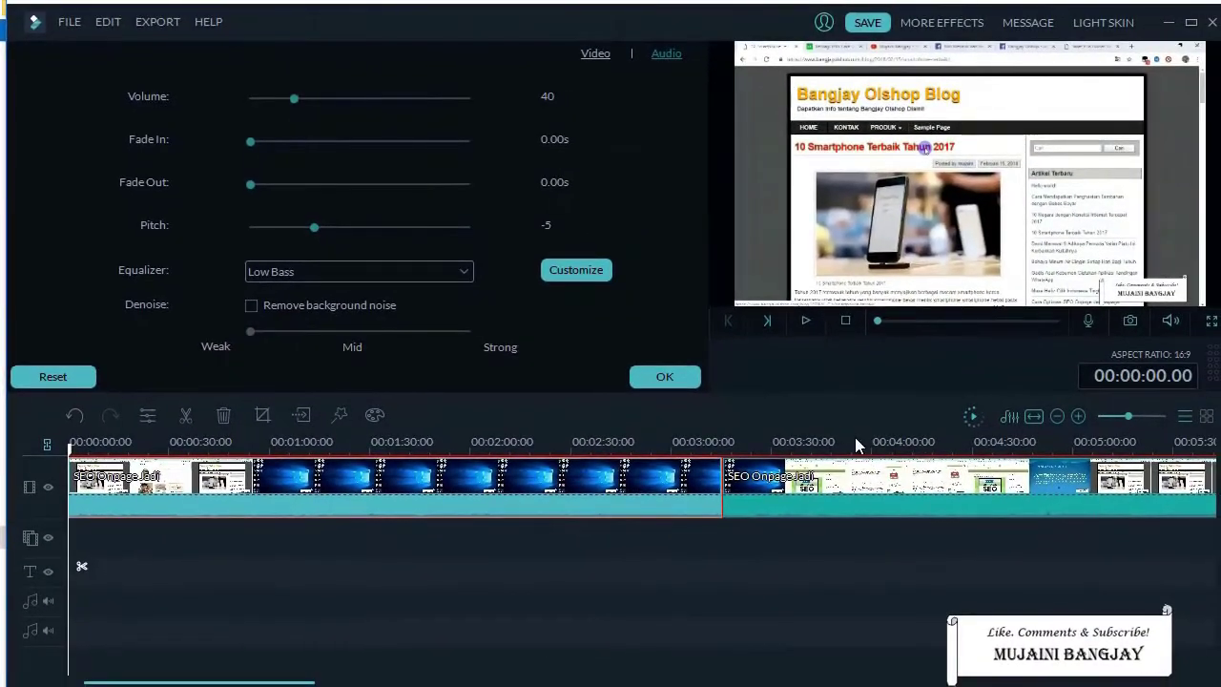
pyautogui.click(797, 442)
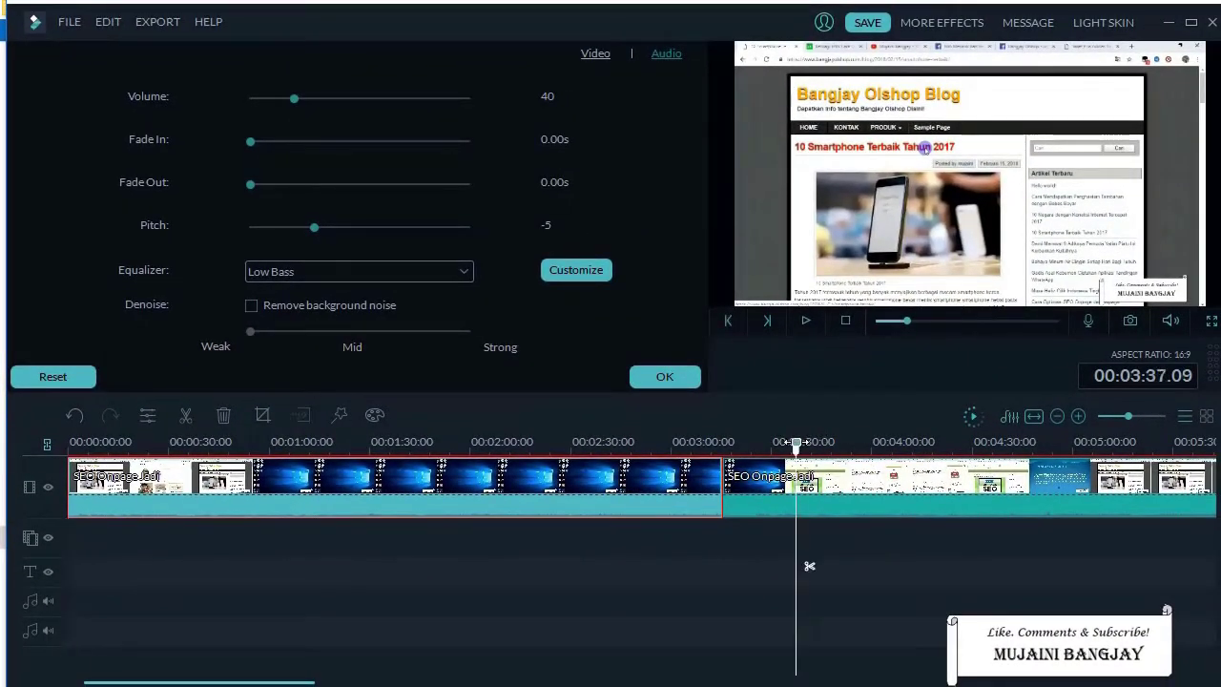
pyautogui.click(805, 320)
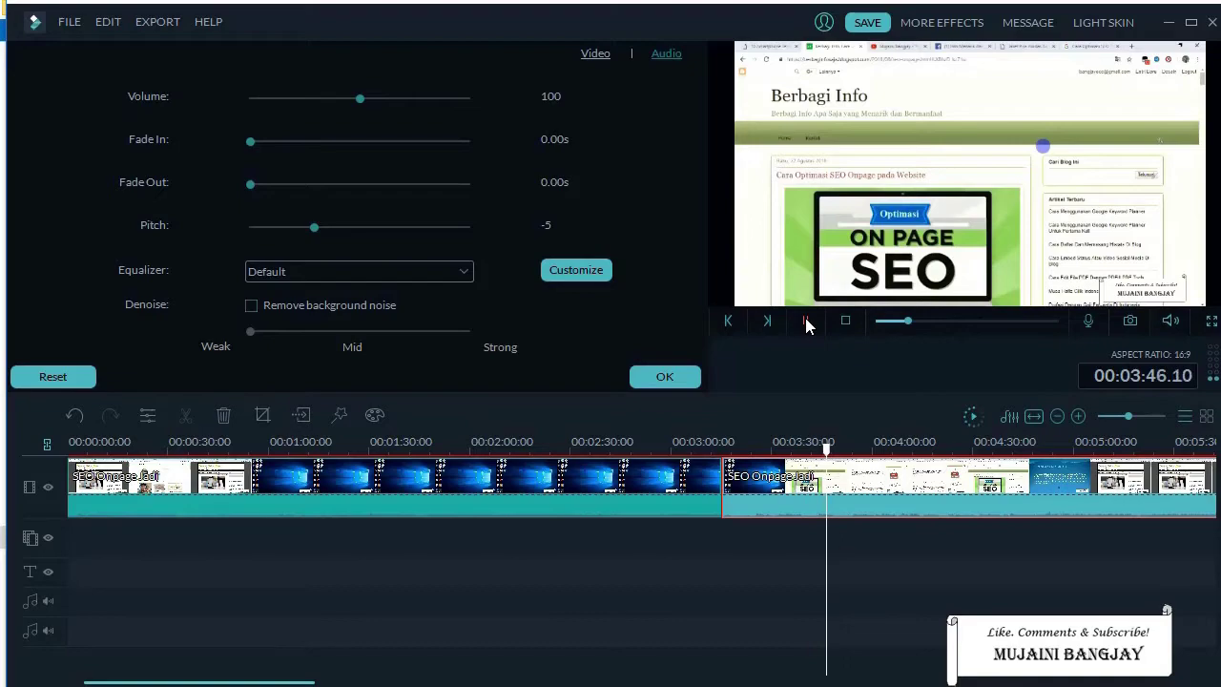
pyautogui.click(805, 321)
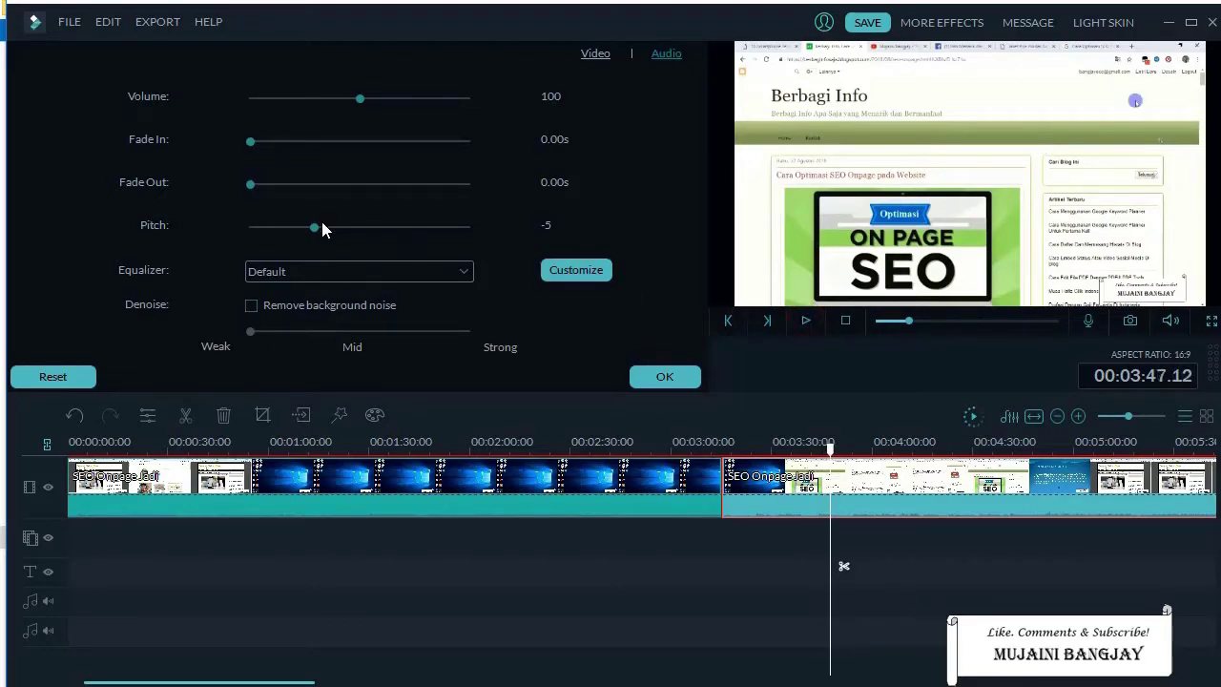
# Step: Set the second clip's pitch to 0, preview its audio further along the timeline, and try a higher pitch
pyautogui.moveTo(317, 229); pyautogui.dragTo(359, 230)
pyautogui.click(806, 321)
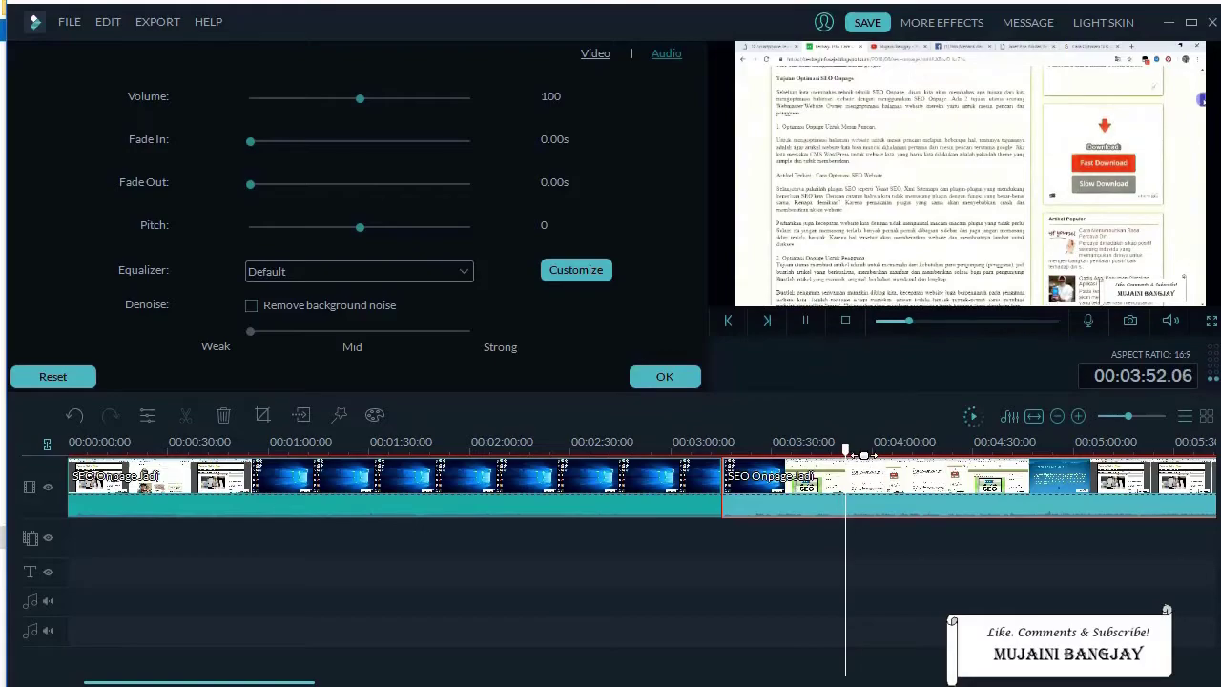
pyautogui.moveTo(846, 449); pyautogui.dragTo(863, 454)
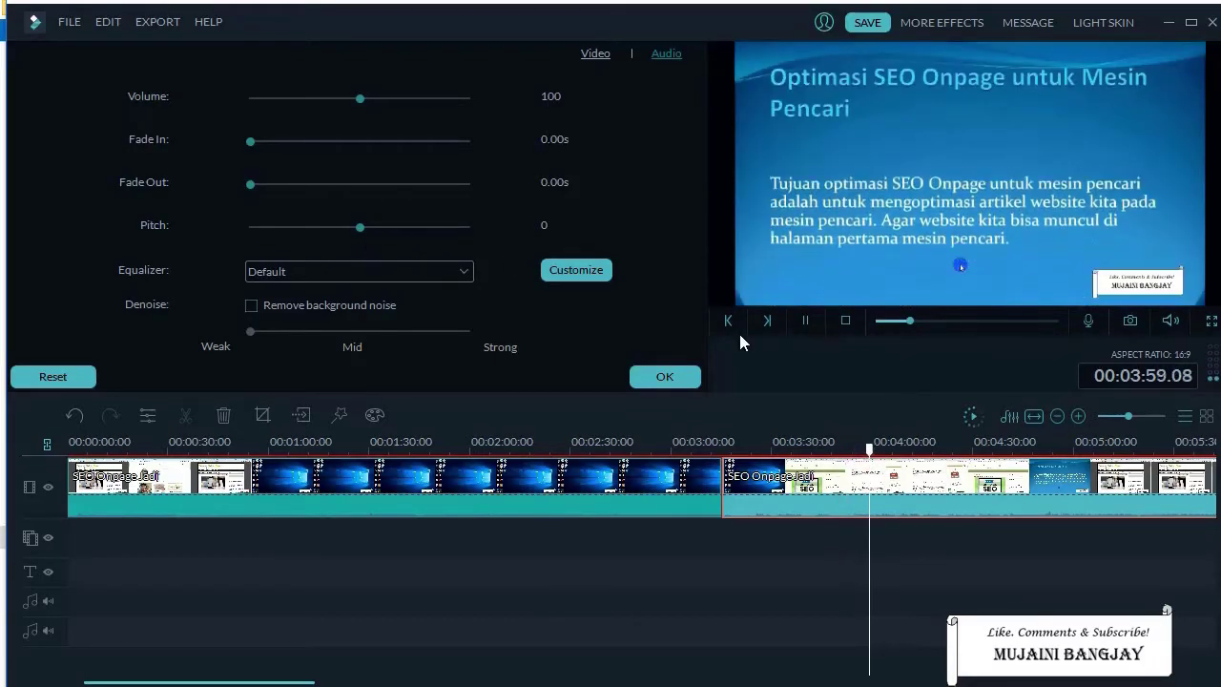
pyautogui.moveTo(359, 226); pyautogui.dragTo(397, 230)
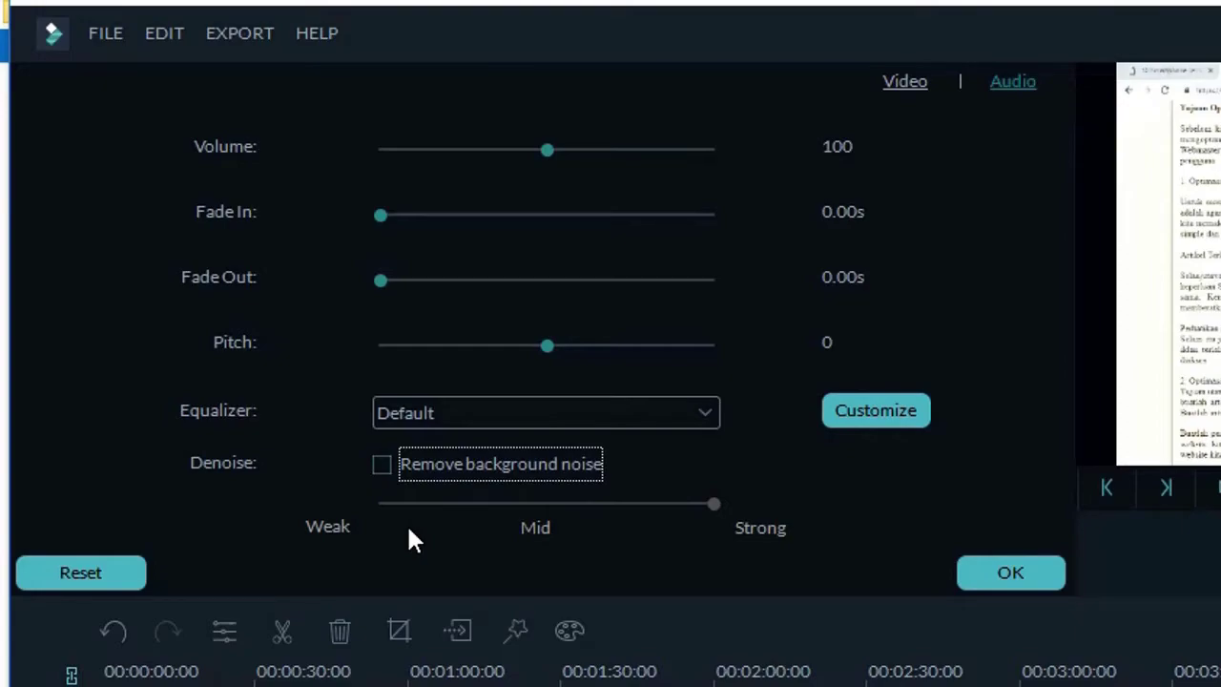
# Step: Enable background noise removal for the clip, try the Mid level, set it to Strong, and confirm the audio settings
pyautogui.click(388, 469)
pyautogui.click(534, 512)
pyautogui.click(704, 505)
pyautogui.click(1040, 577)
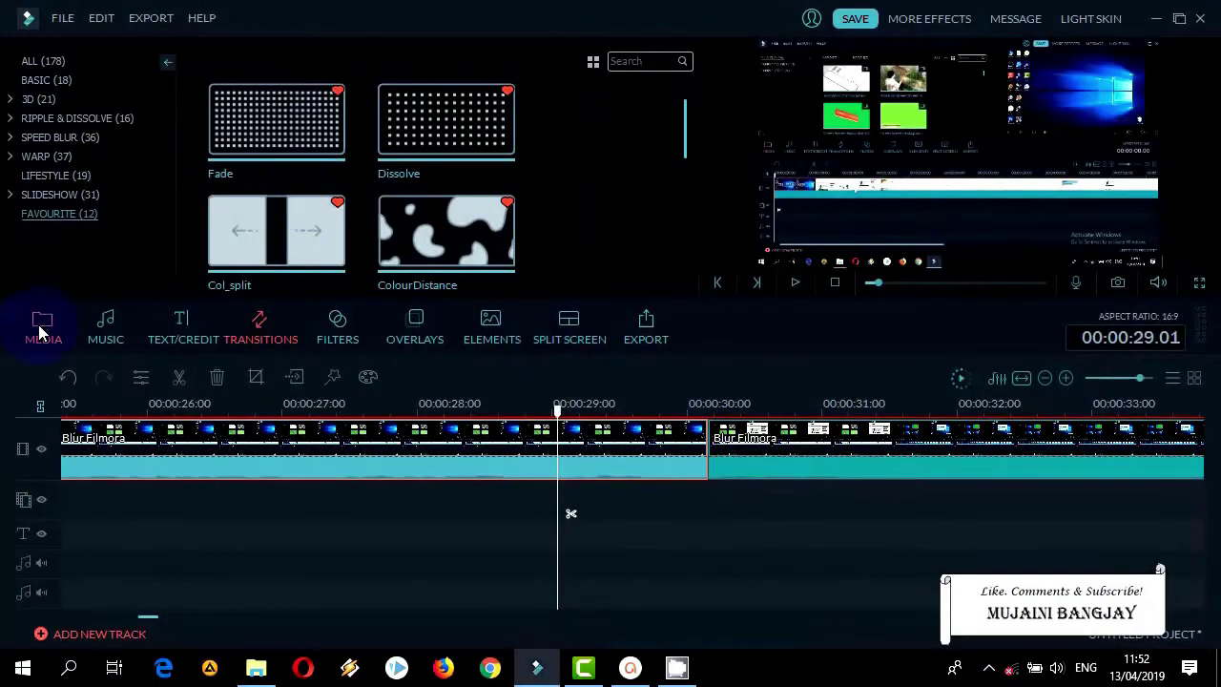
# Step: Show the media library and open the detailed export settings for the MP4 format
pyautogui.click(41, 326)
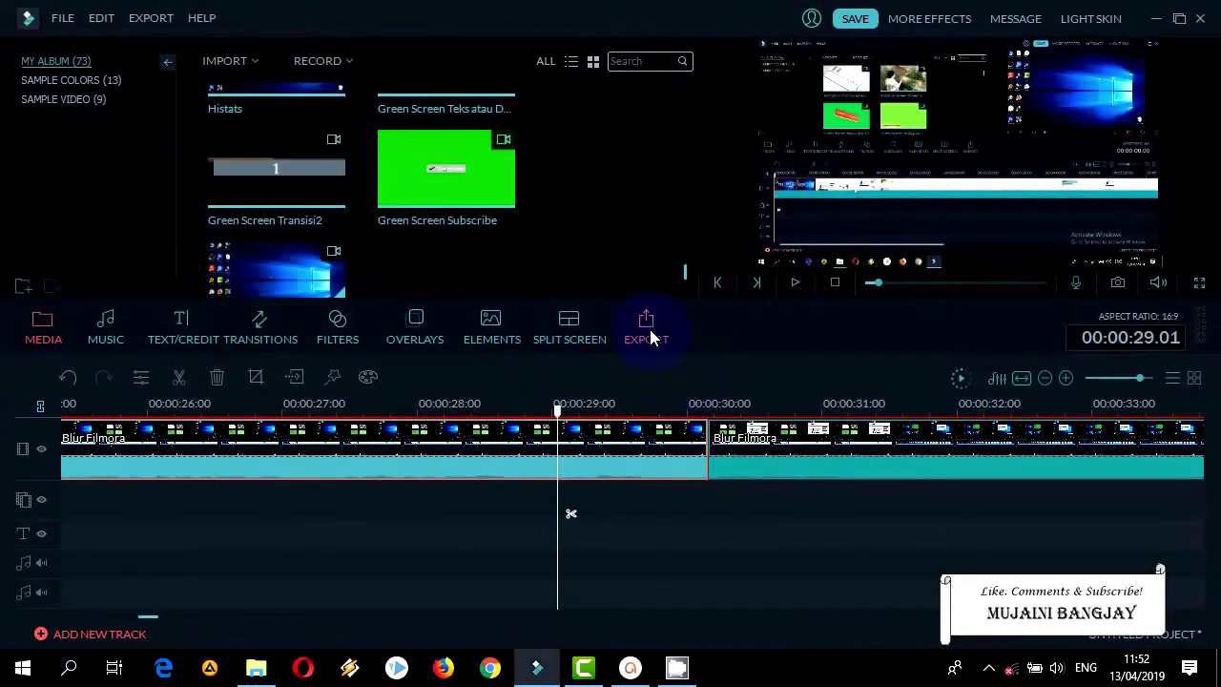
pyautogui.click(658, 333)
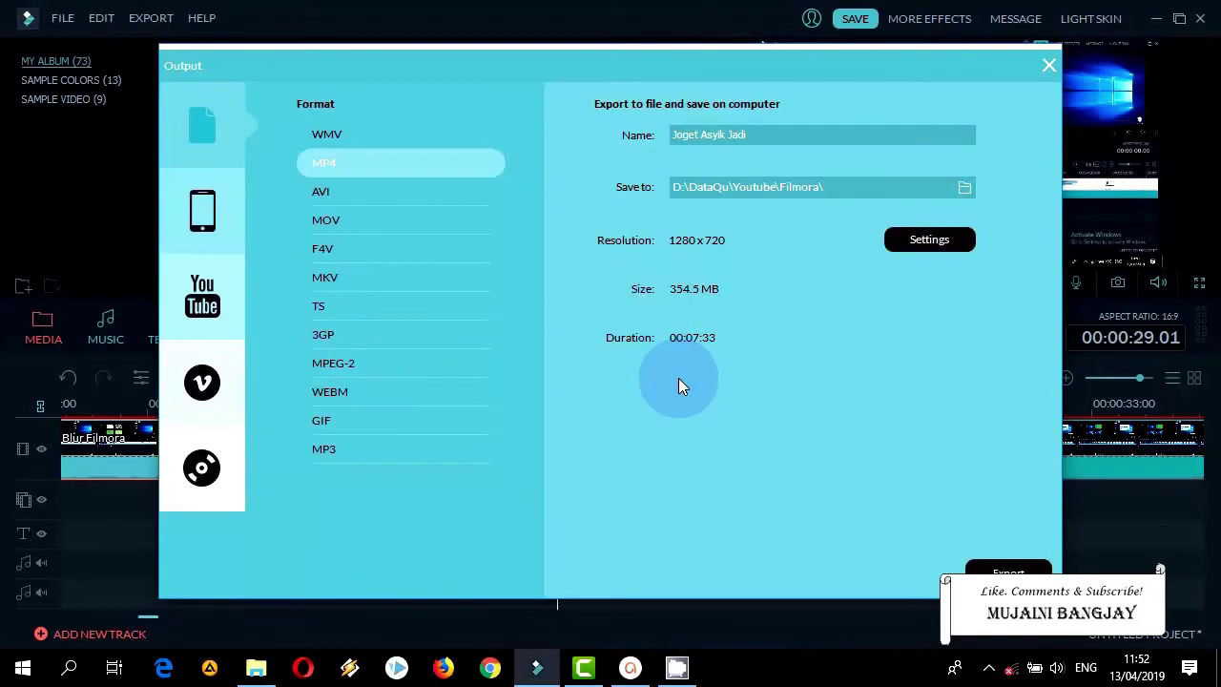
pyautogui.click(940, 238)
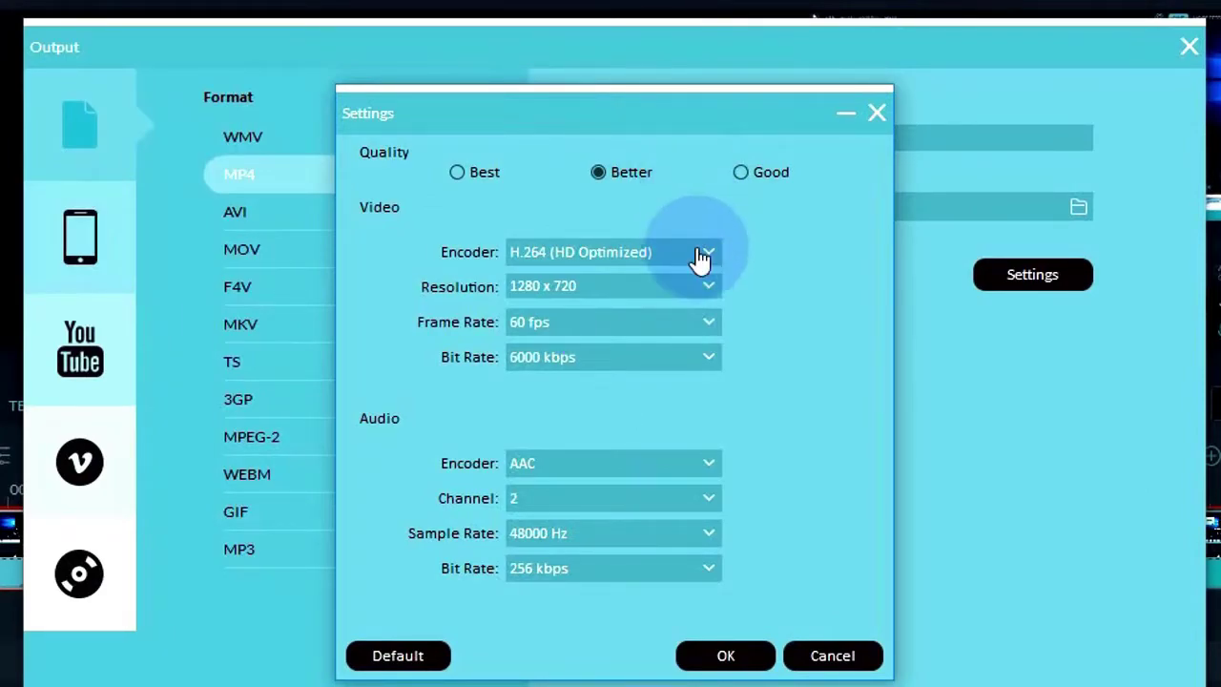
# Step: Choose a video bit rate of 6000 kbps and an audio sample rate of 48000 Hz for the MP4 export
pyautogui.click(642, 363)
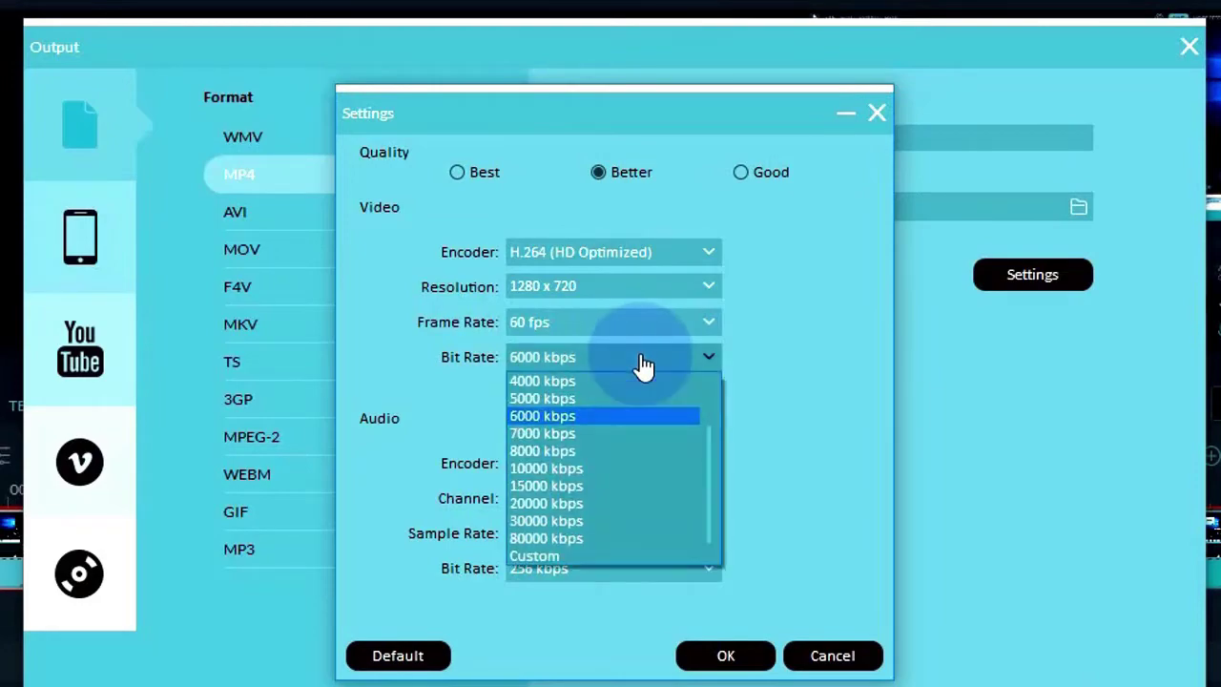
pyautogui.click(630, 417)
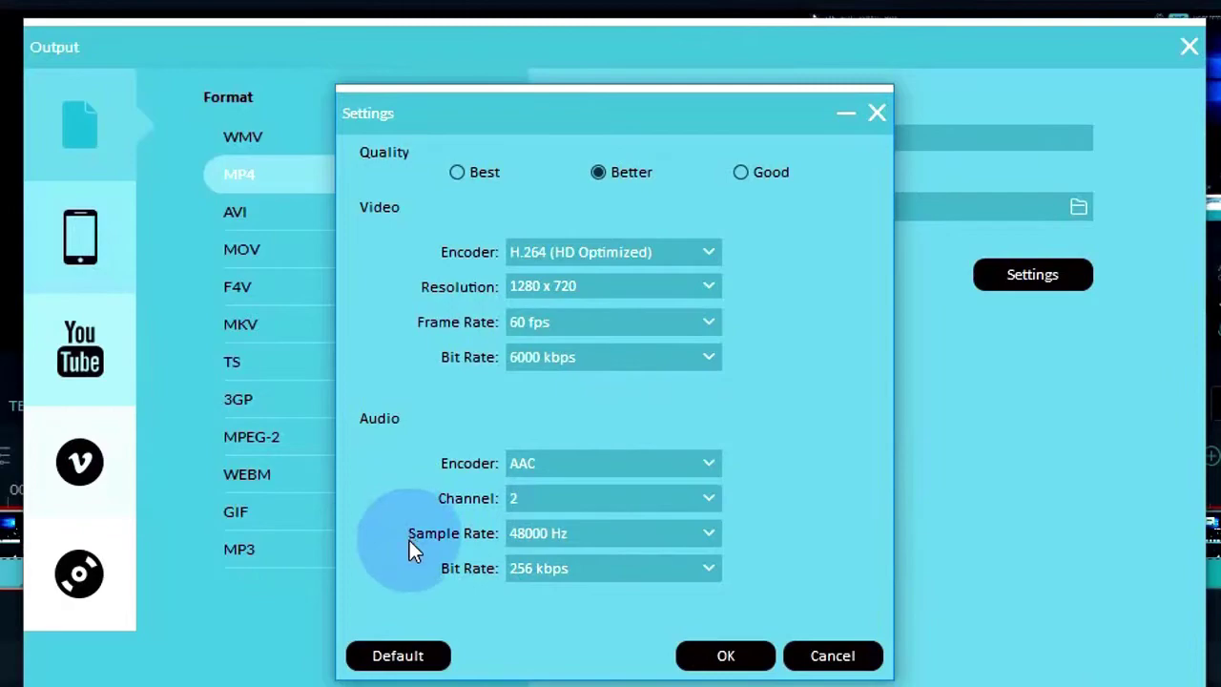
pyautogui.click(591, 539)
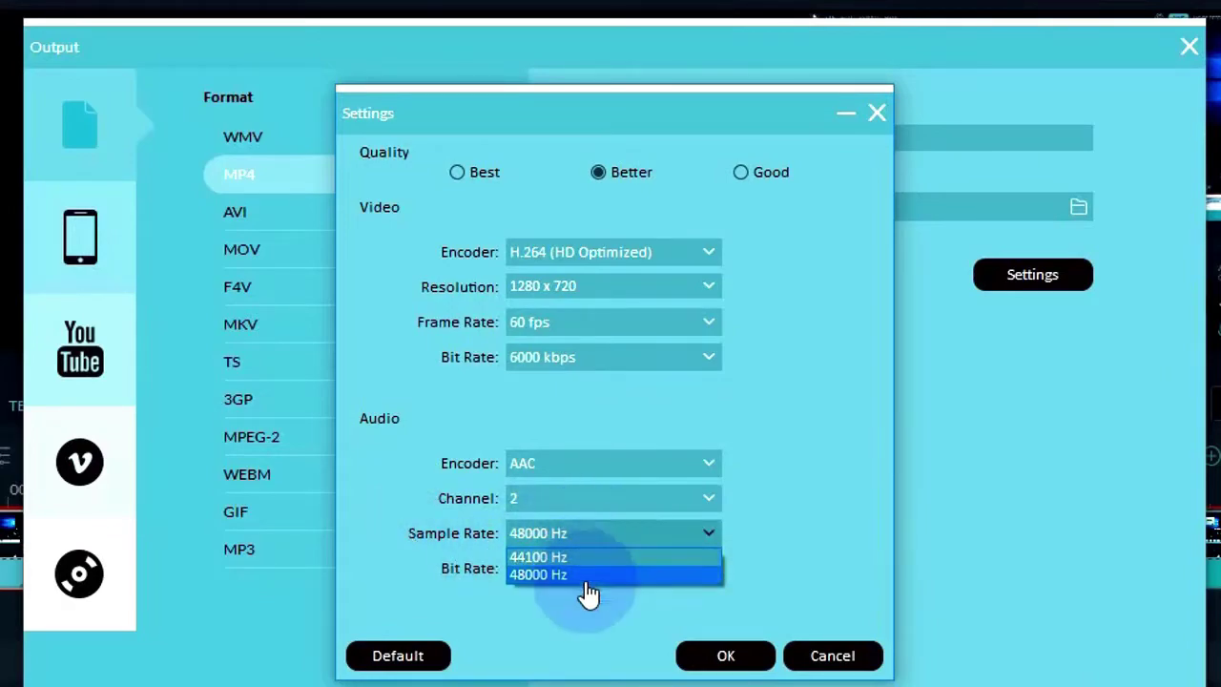
pyautogui.click(585, 575)
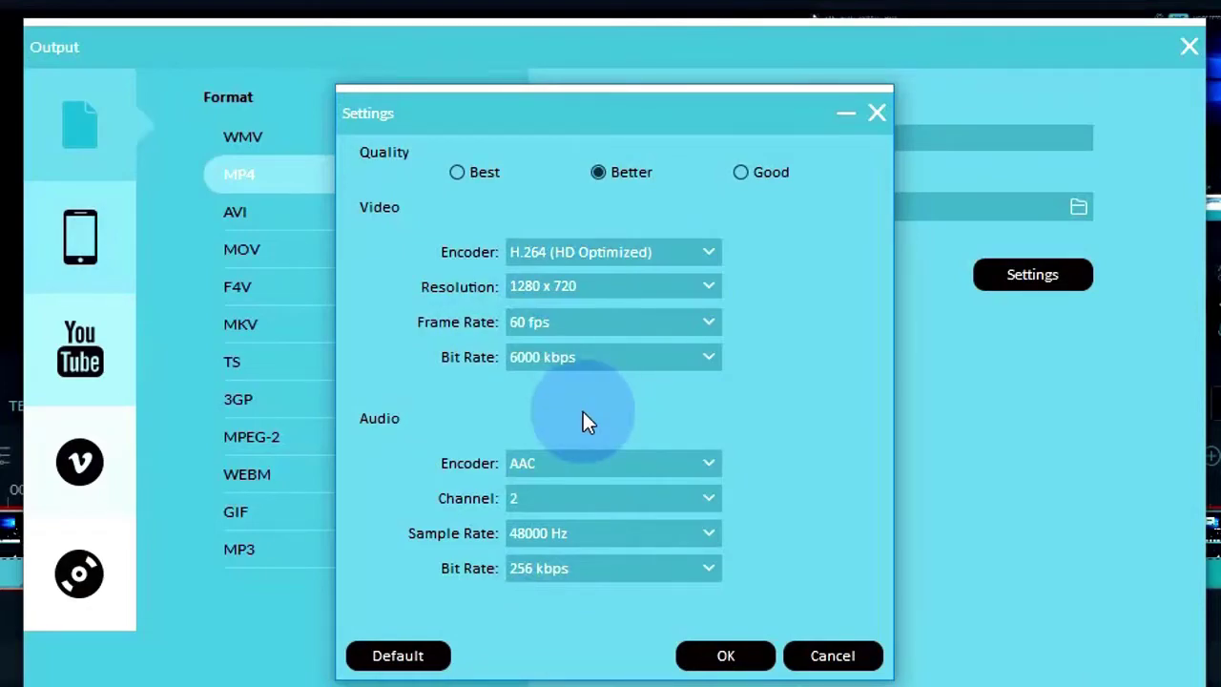
# Step: Choose a frame rate of 60 fps and select the 6000 kbps video bit rate again
pyautogui.click(655, 338)
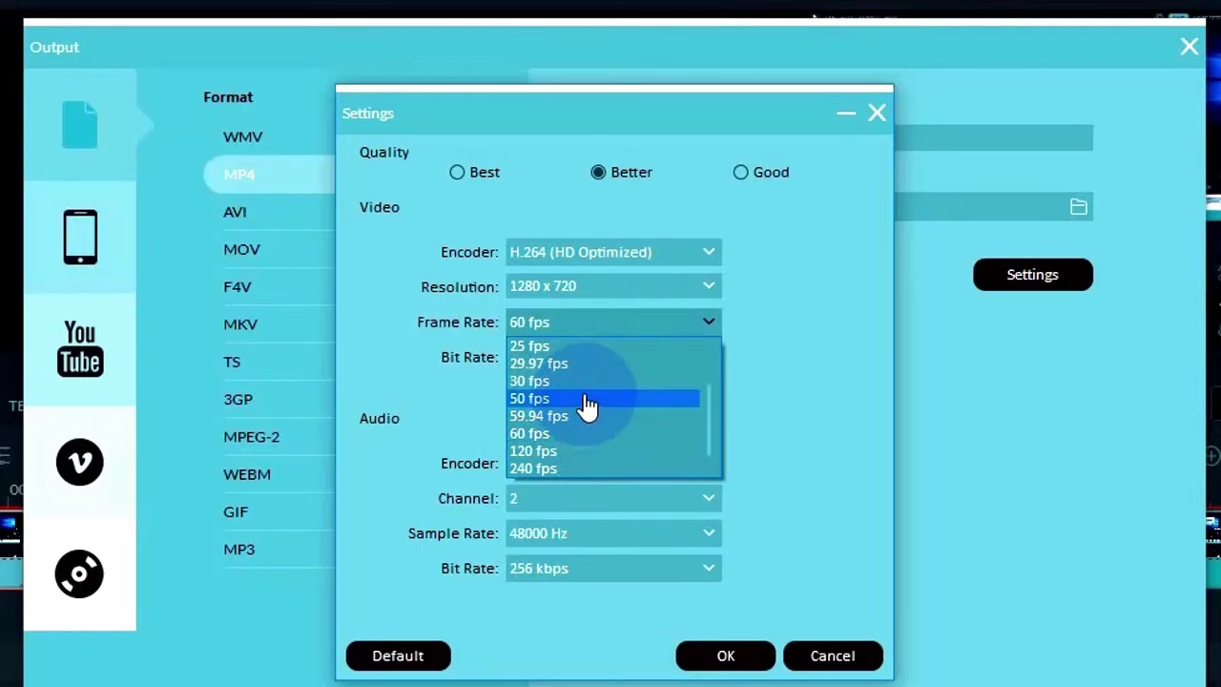
pyautogui.click(586, 434)
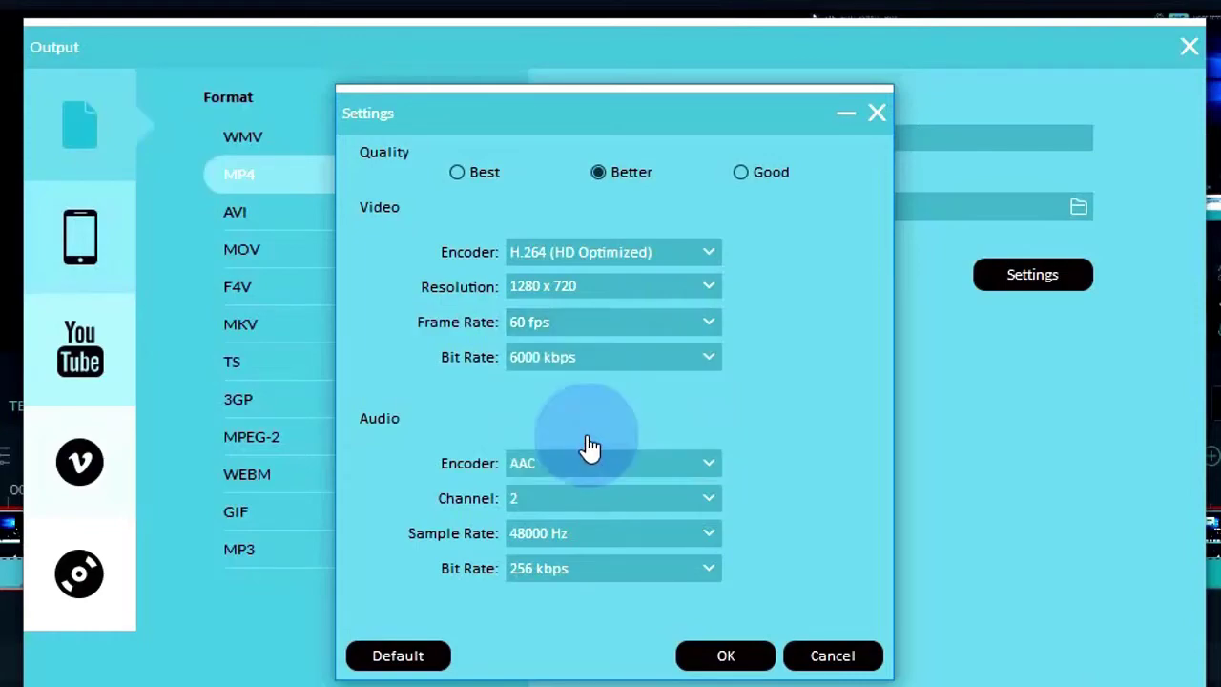
pyautogui.click(696, 368)
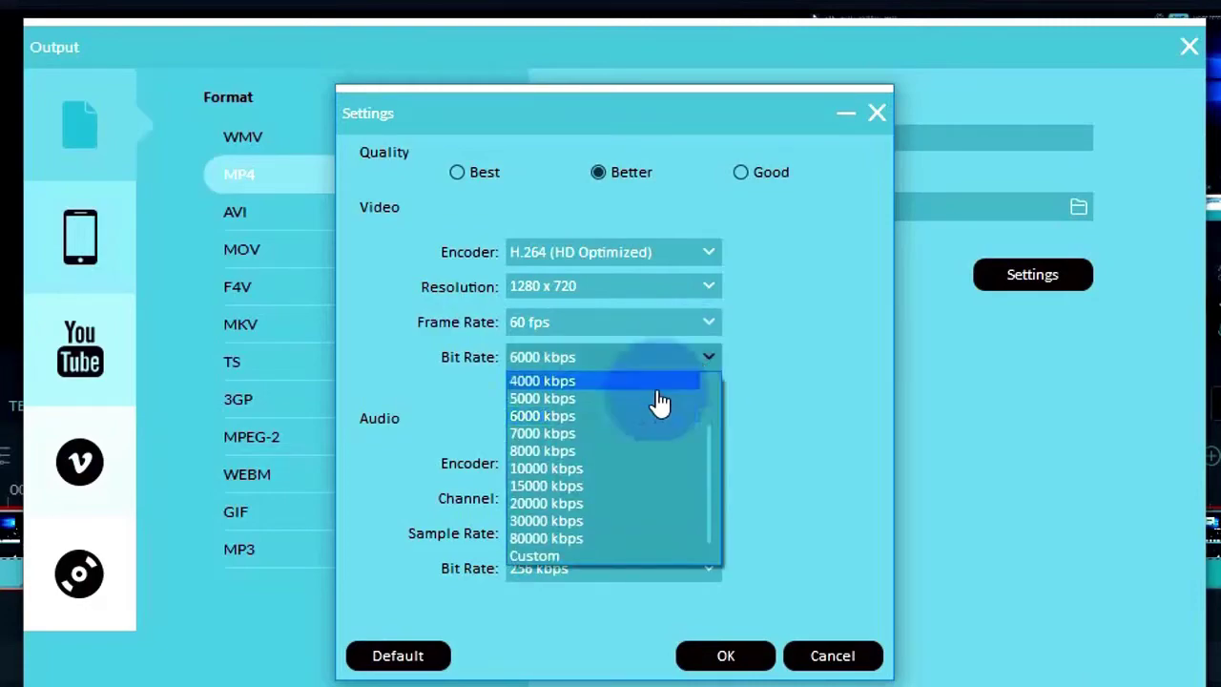
pyautogui.click(628, 425)
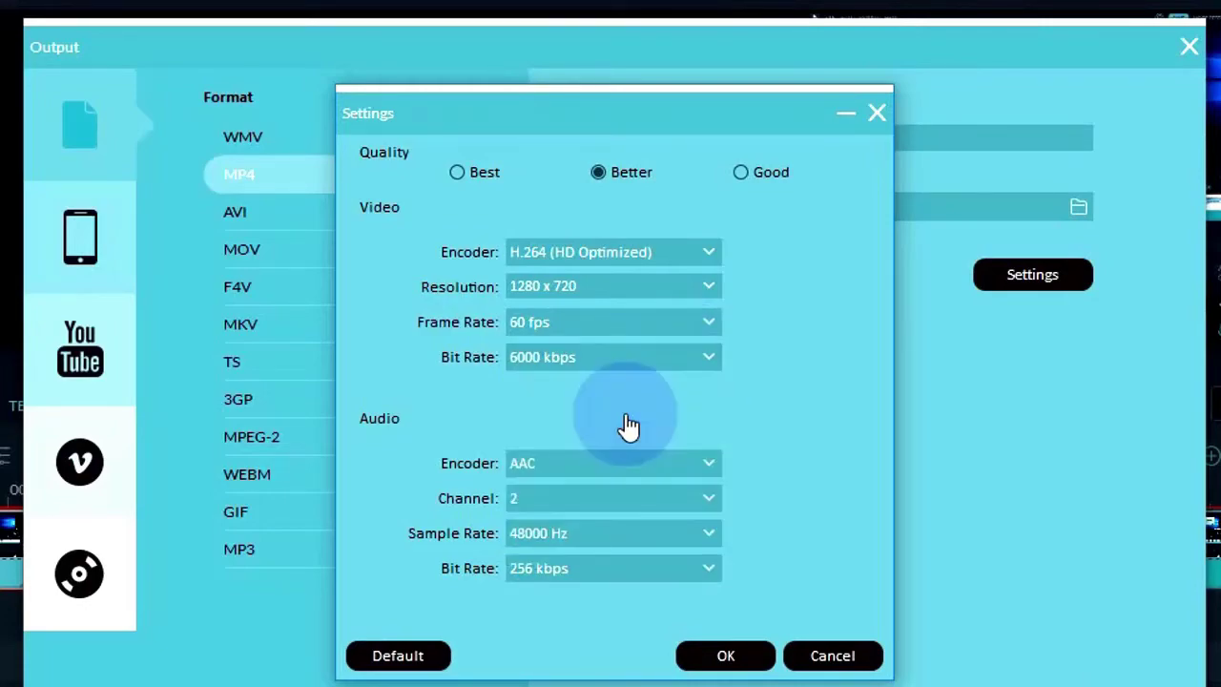
# Step: Check the resolution and audio bit rate options without choosing new ones, and confirm the export settings
pyautogui.click(633, 288)
pyautogui.click(661, 285)
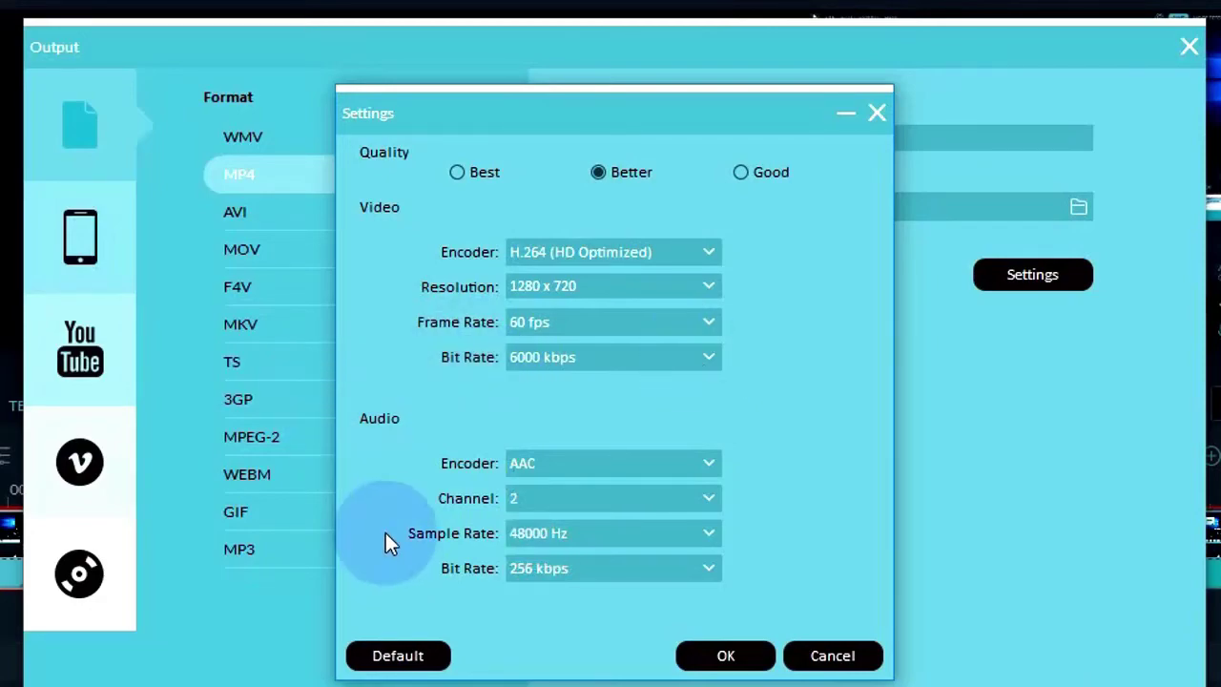
pyautogui.click(570, 572)
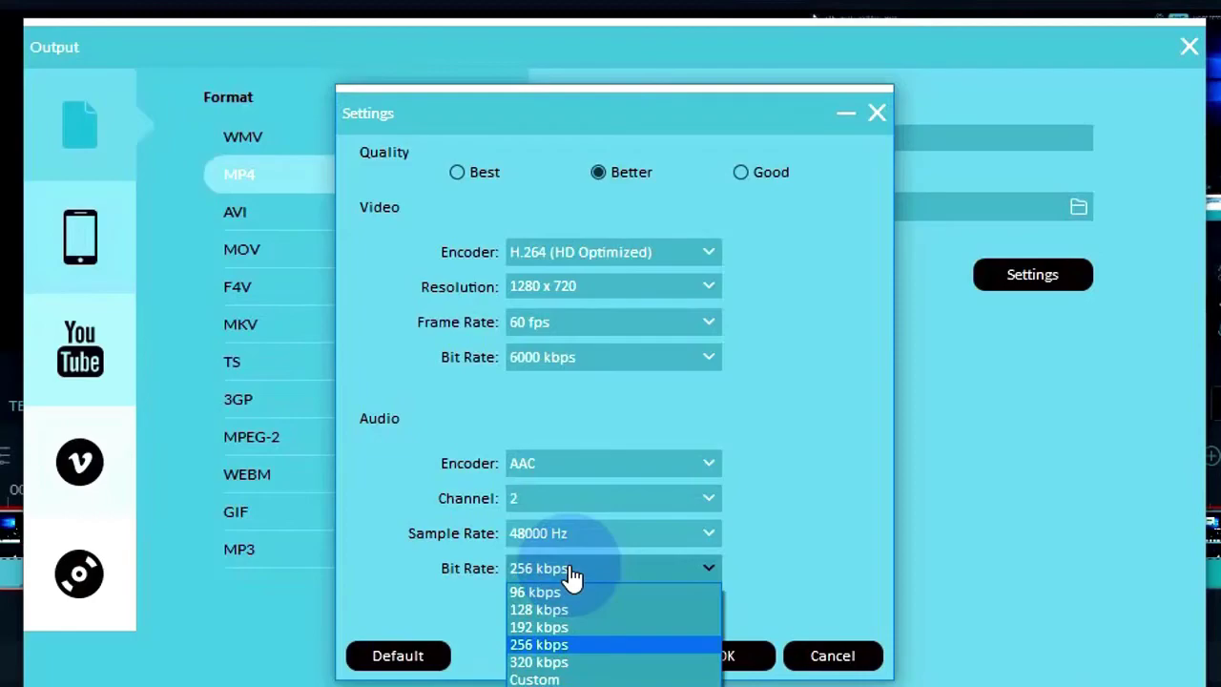
pyautogui.click(570, 573)
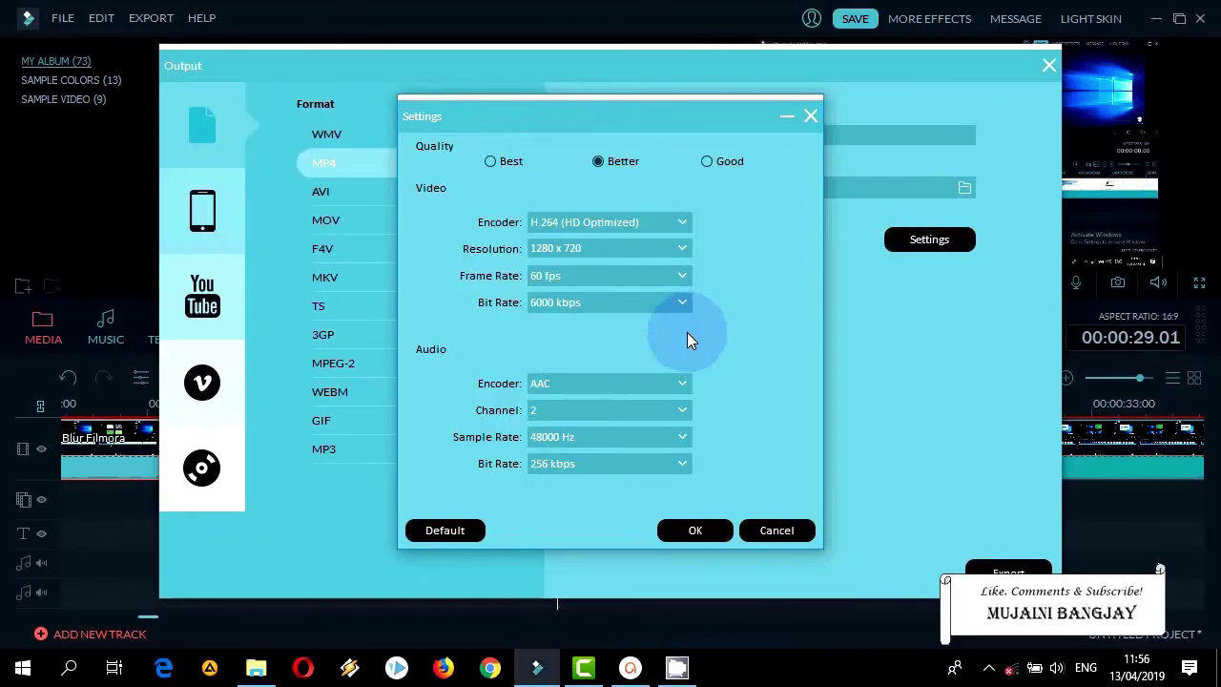
pyautogui.click(695, 532)
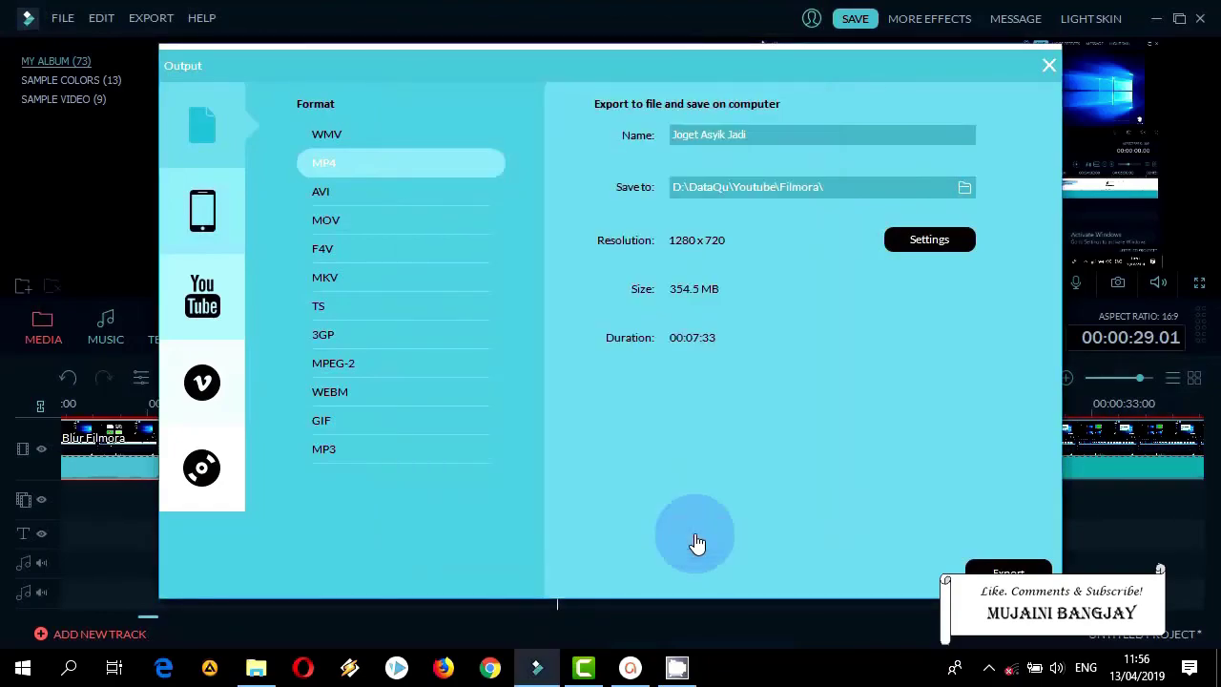
# Step: Close the export window without exporting and minimize the editor to show the desktop
pyautogui.click(1048, 65)
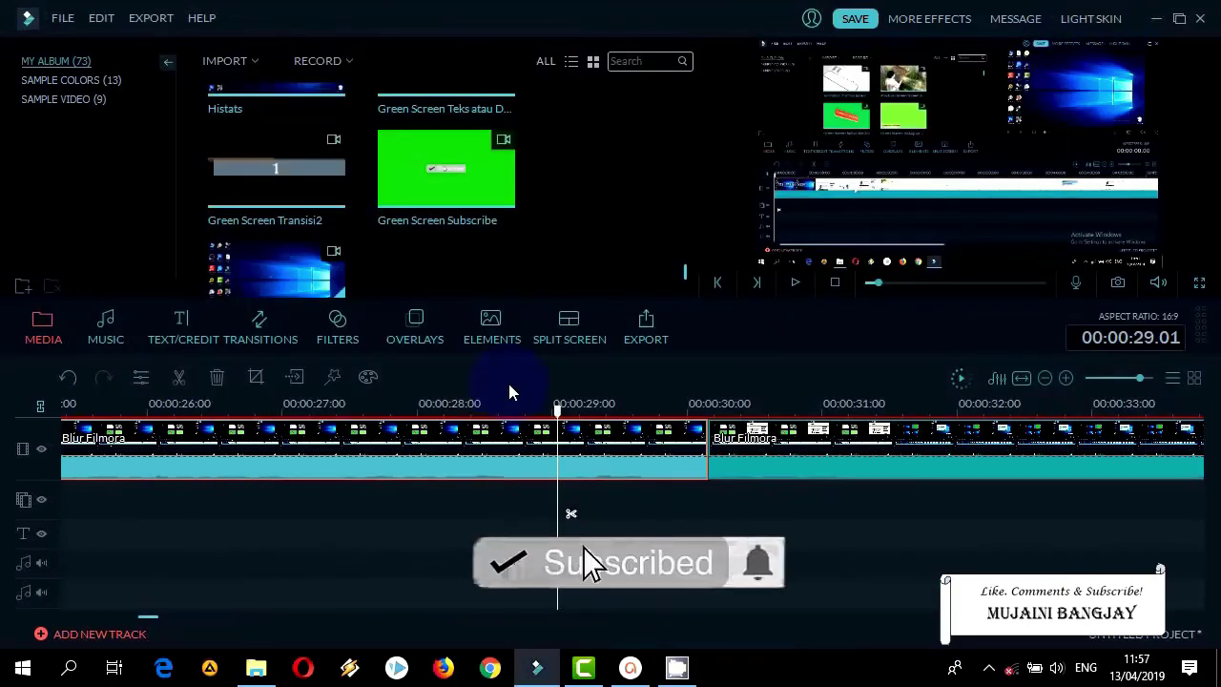
pyautogui.click(1156, 18)
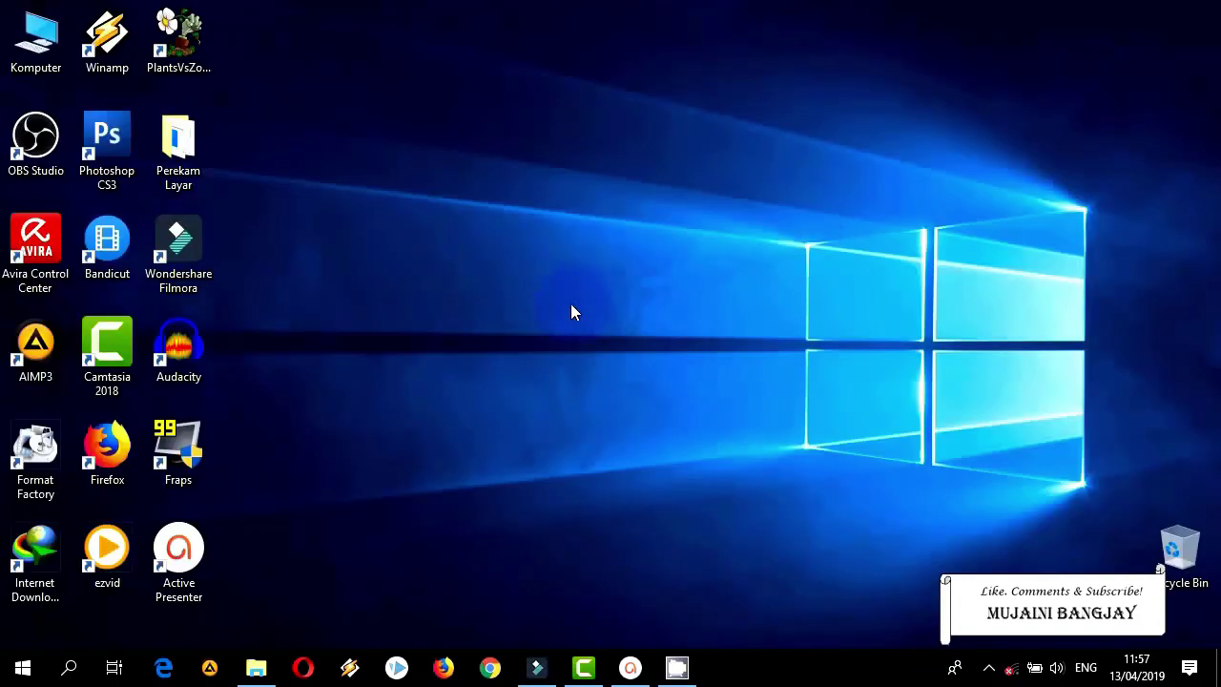